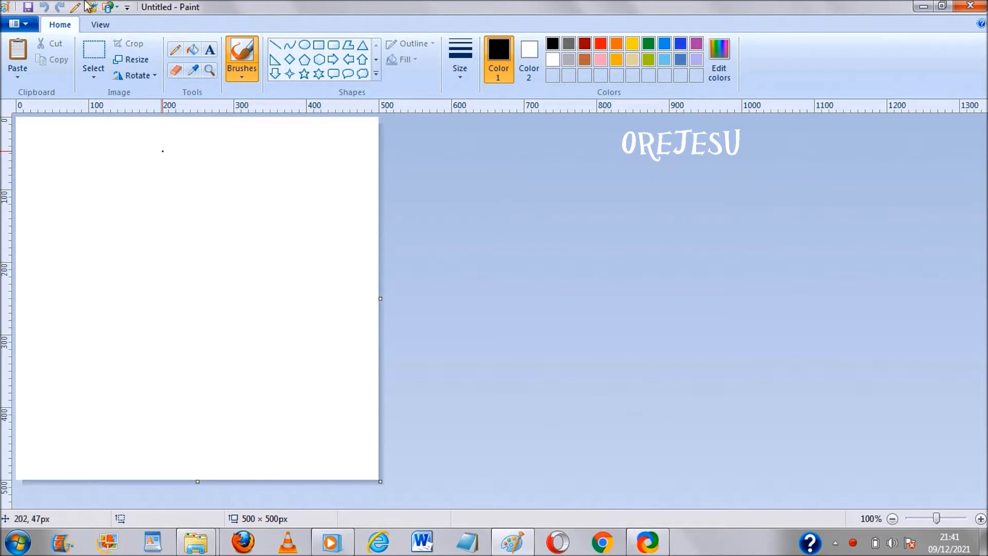
# Step: Set the image size by pixels to 500 × 500 with the aspect ratio maintained, and check that the rulers are enabled
pyautogui.click(136, 60)
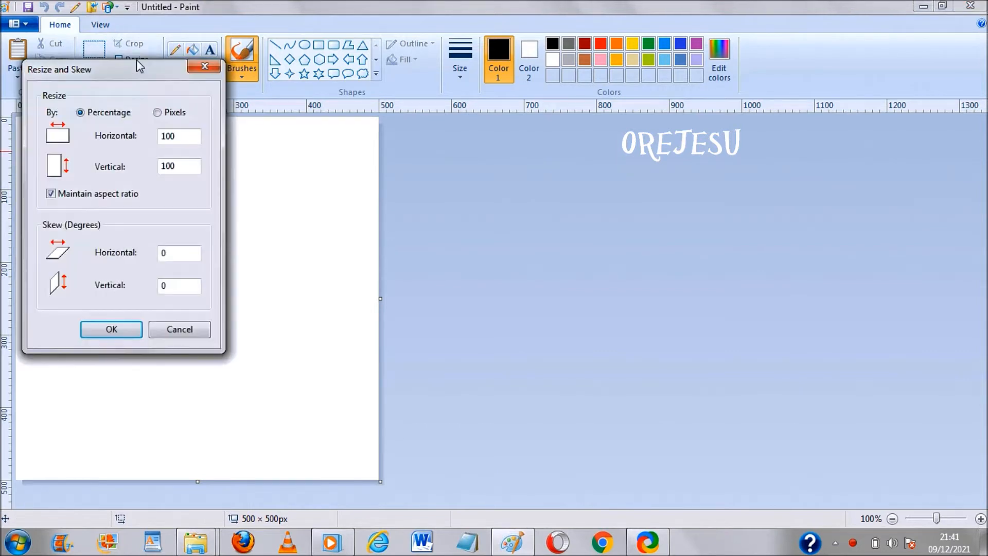
pyautogui.click(158, 112)
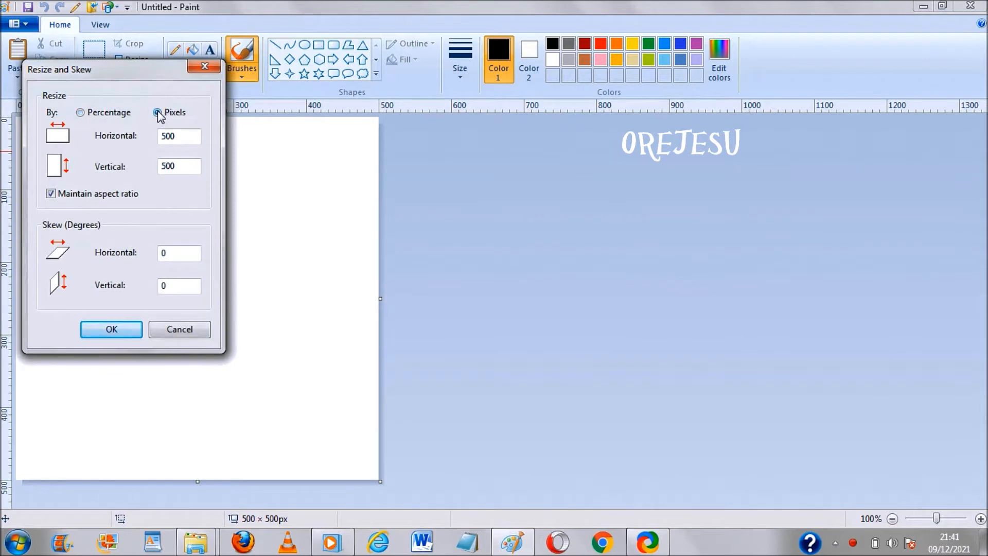
pyautogui.click(51, 193)
pyautogui.click(51, 194)
pyautogui.click(111, 329)
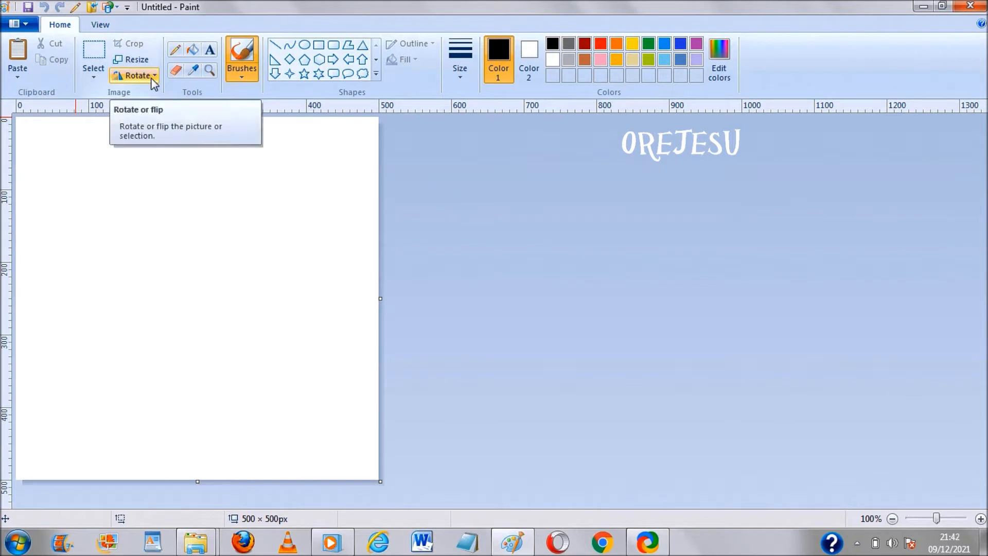
pyautogui.click(100, 26)
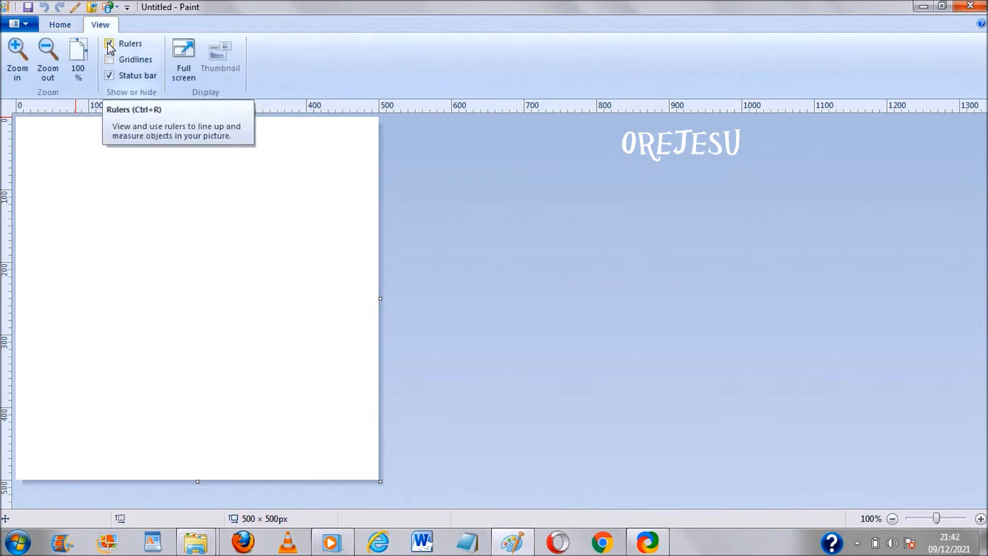
pyautogui.click(70, 25)
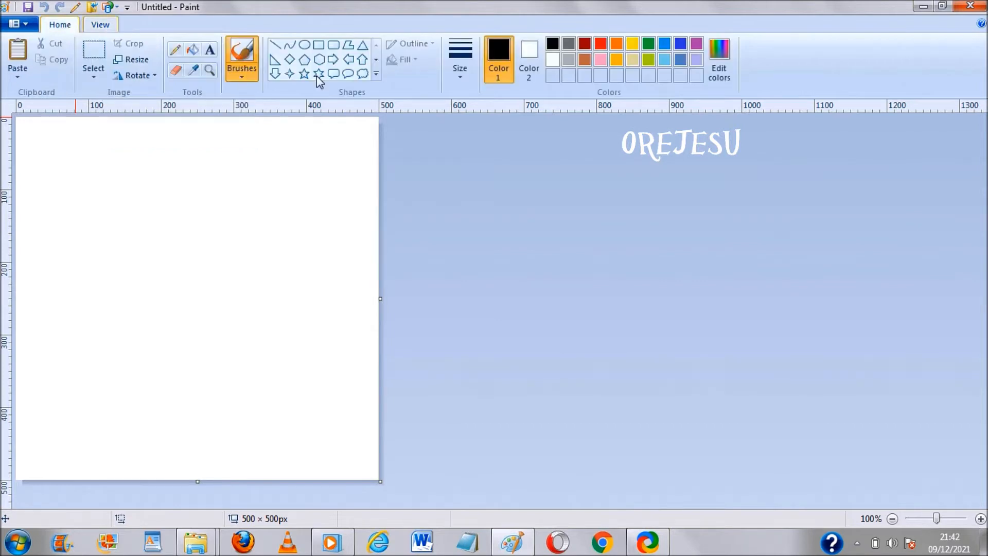
# Step: Draw a black curve from about 100, 0 px to 500, 100 px on the canvas and bend it twice into an S shape
pyautogui.click(294, 47)
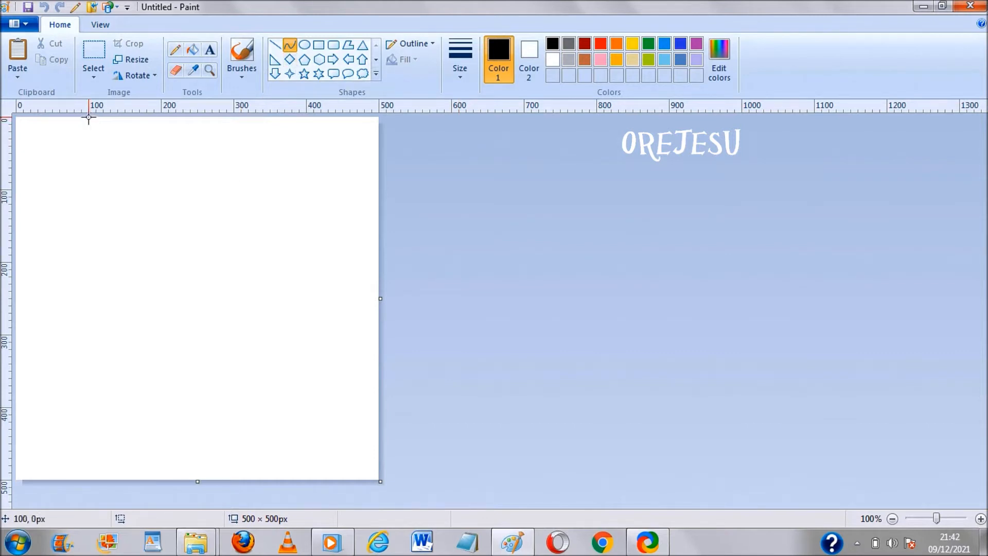
pyautogui.moveTo(89, 118)
pyautogui.mouseDown()
pyautogui.moveTo(368, 220)
pyautogui.moveTo(371, 187)
pyautogui.moveTo(379, 189)
pyautogui.mouseUp()
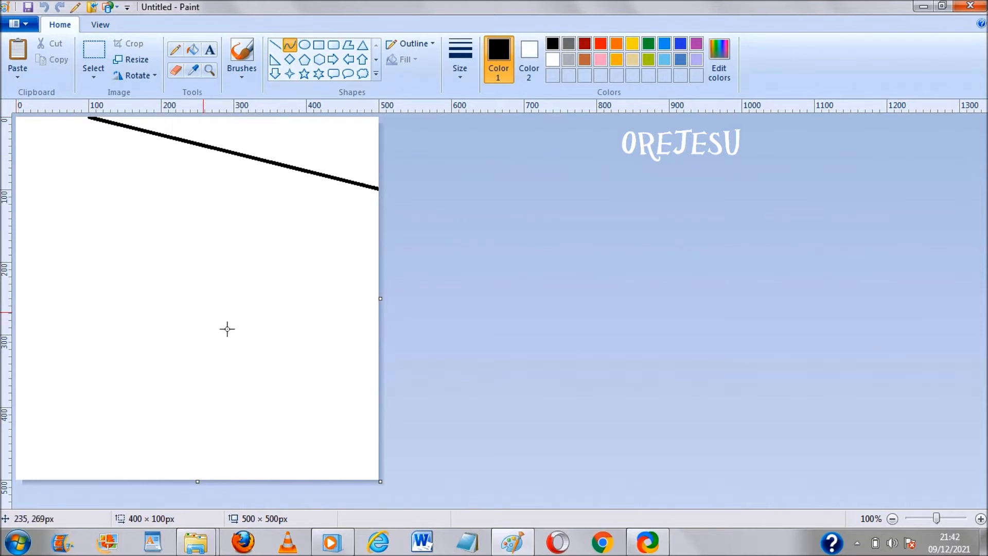
pyautogui.click(377, 298)
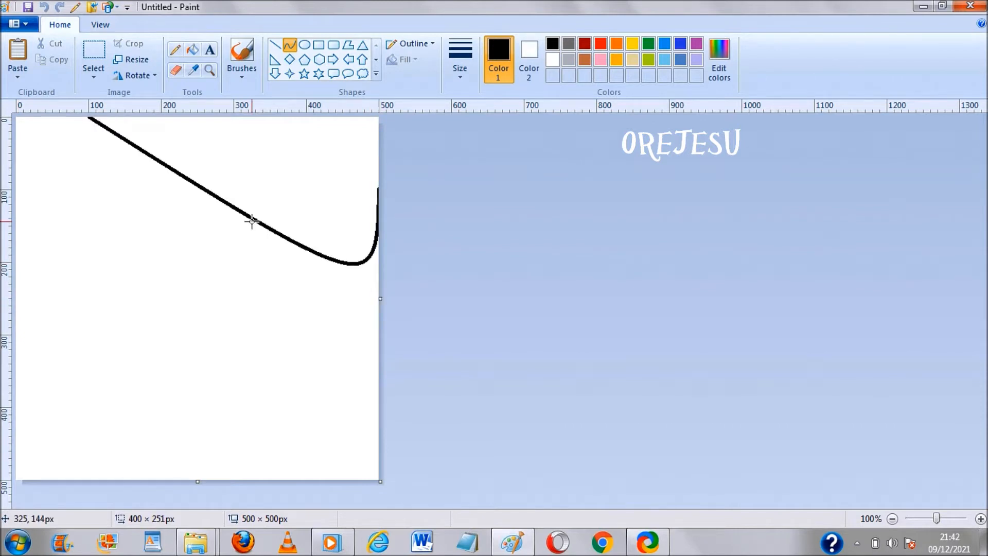
pyautogui.moveTo(252, 221); pyautogui.dragTo(170, 118)
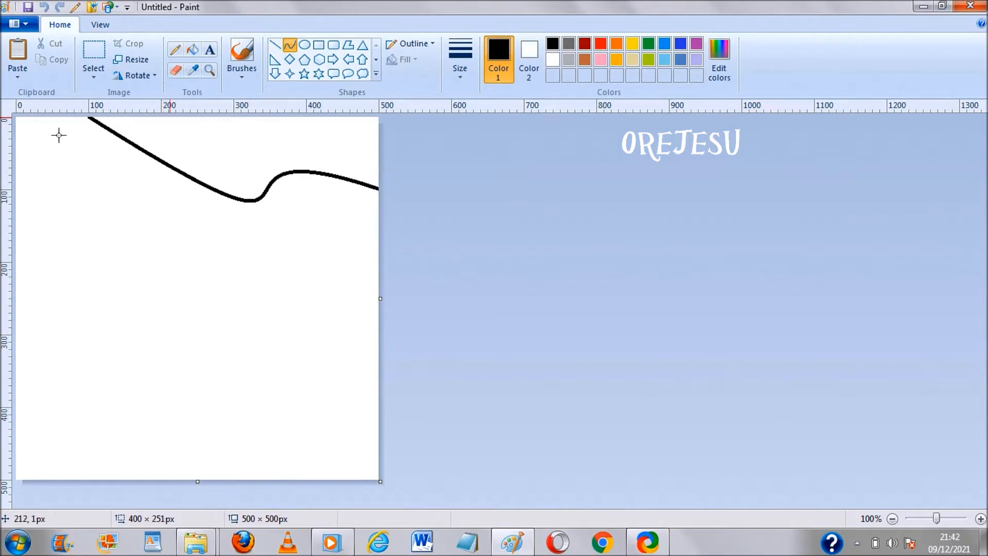
pyautogui.moveTo(1, 96); pyautogui.dragTo(107, 2)
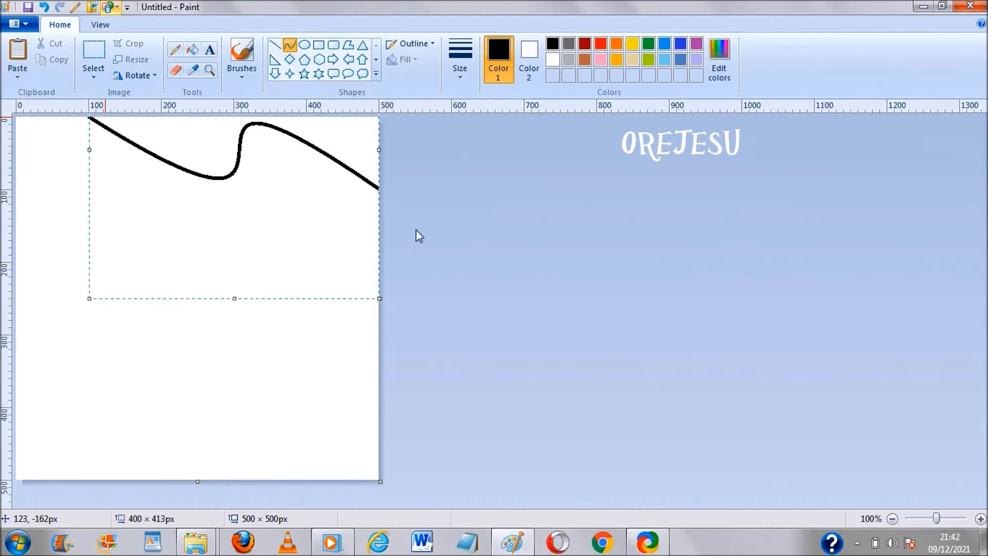
pyautogui.click(609, 218)
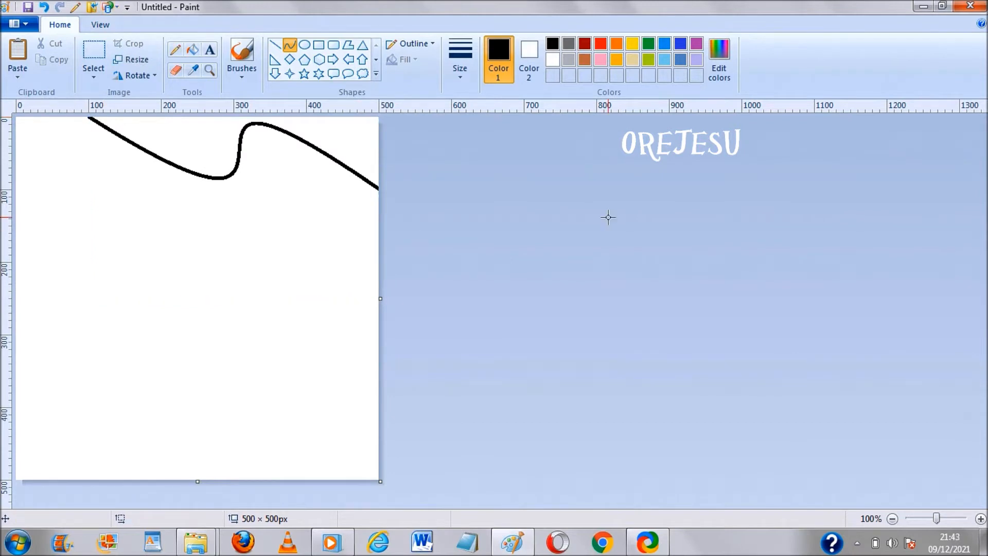
# Step: Overlay a horizontally flipped copy of the whole canvas on the original curve, using transparent selection
pyautogui.hotkey('ctrl', 'a')
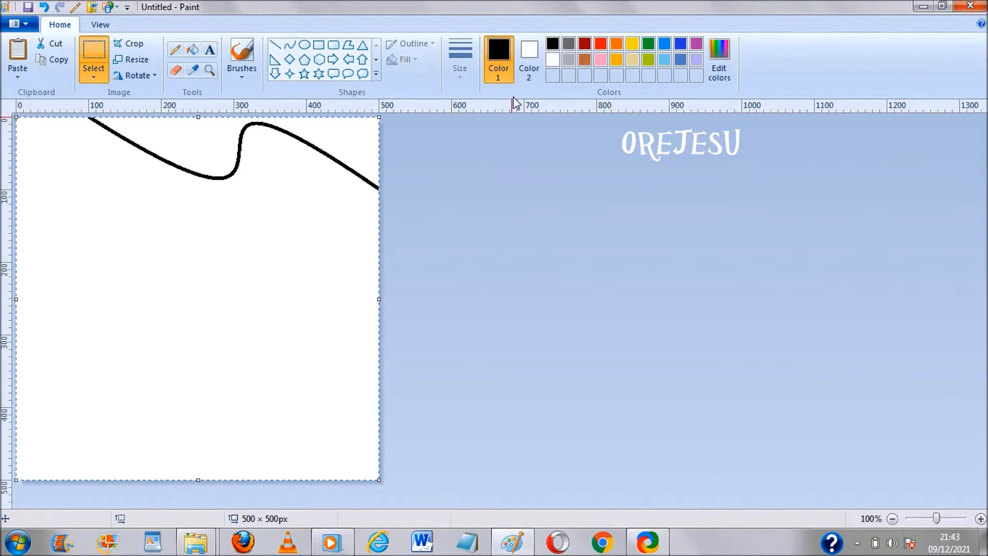
pyautogui.click(151, 74)
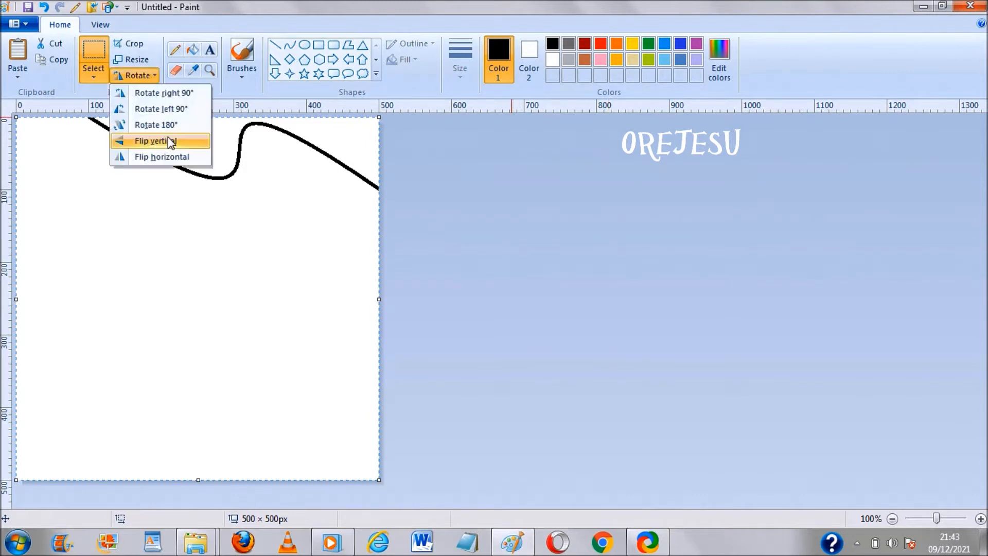
pyautogui.click(168, 156)
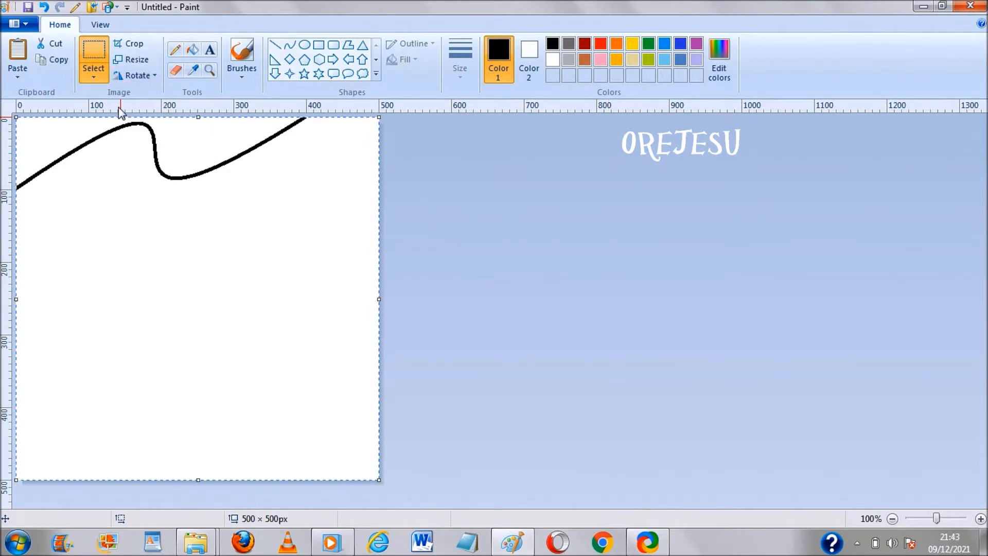
pyautogui.click(93, 76)
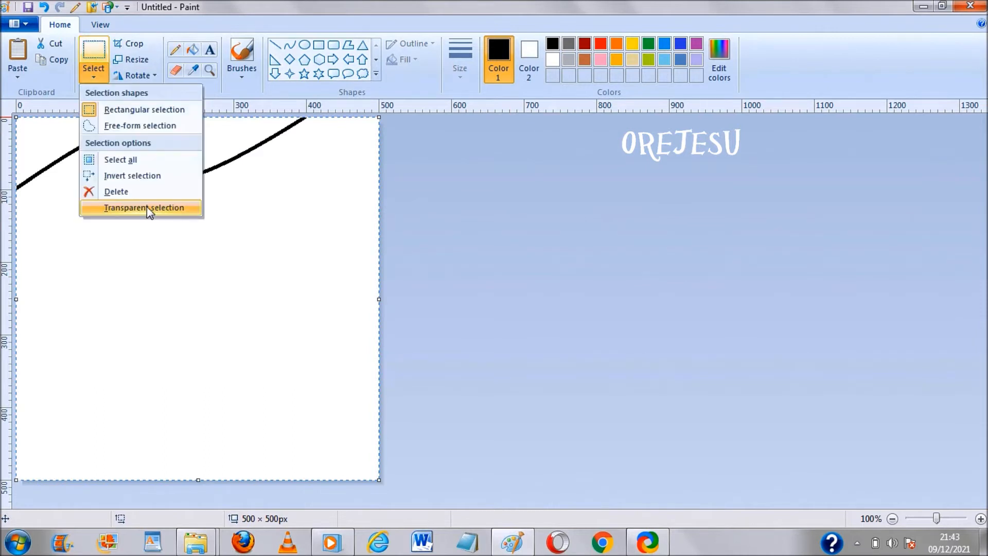
pyautogui.click(147, 206)
pyautogui.click(649, 288)
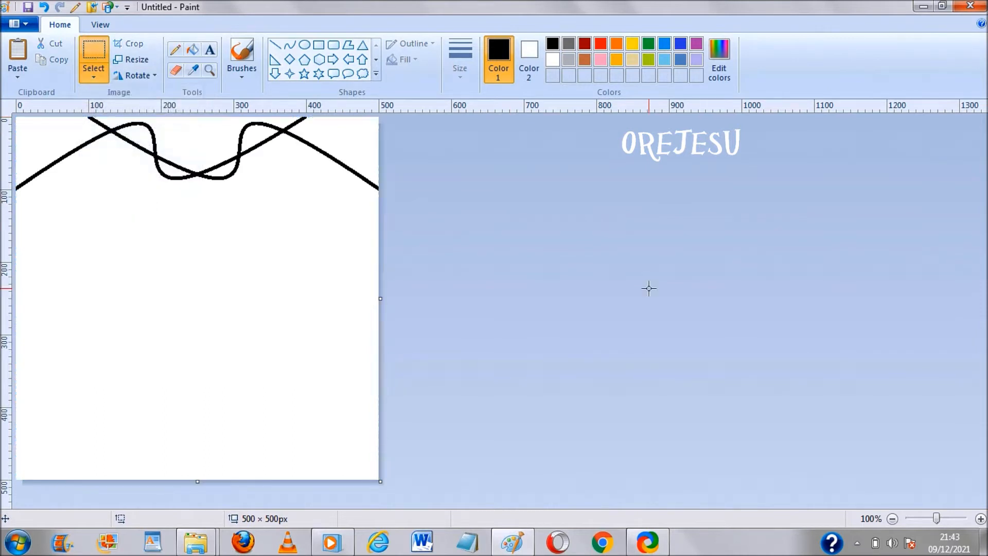
# Step: Overlay copies of the whole drawing rotated 180° and then right 90°, so the curve pattern runs along all four canvas edges
pyautogui.hotkey('ctrl', 'a')
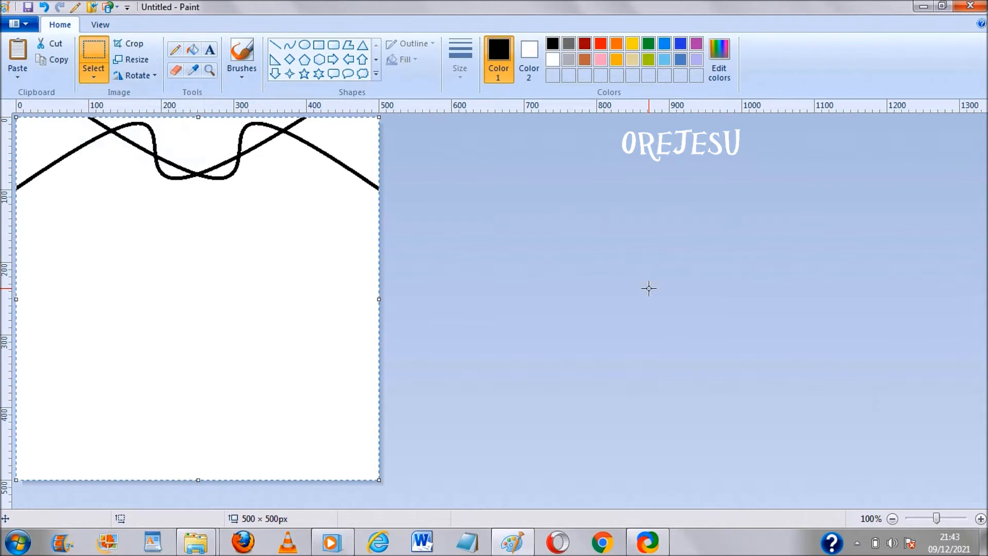
pyautogui.hotkey('ctrl', 'c')
pyautogui.click(136, 75)
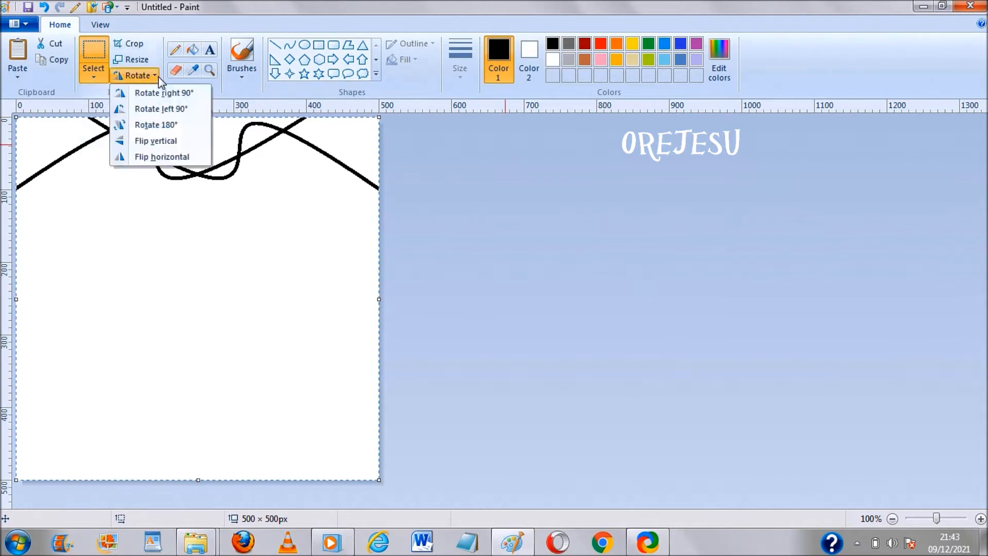
pyautogui.click(165, 126)
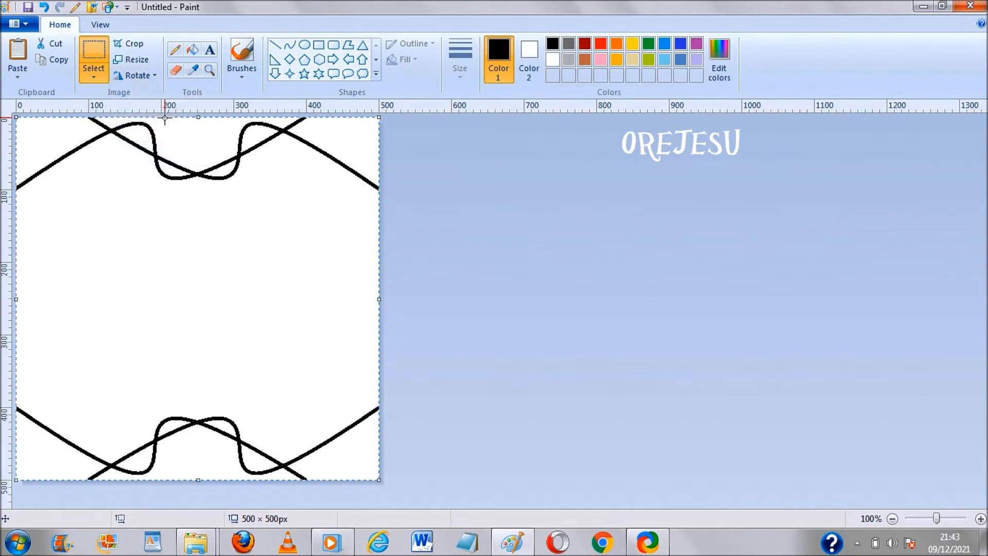
pyautogui.click(155, 76)
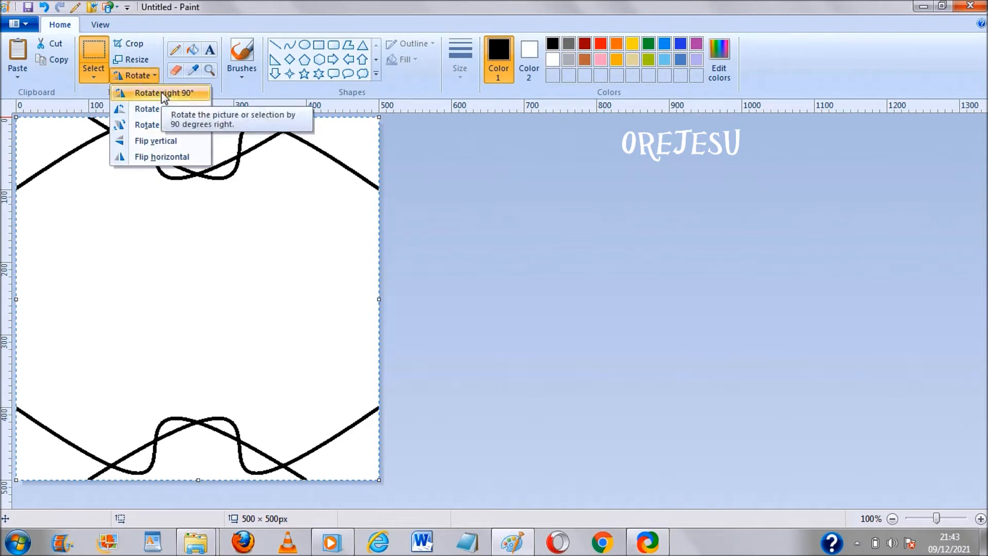
pyautogui.click(162, 92)
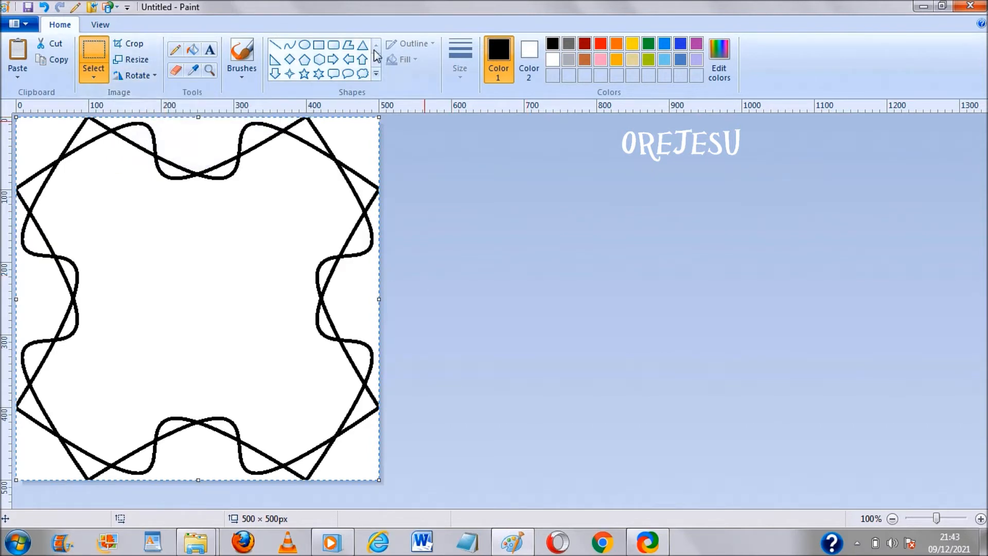
# Step: Draw a black-outlined circle of about 201 × 201 px centred on the canvas inside the curve pattern
pyautogui.click(304, 44)
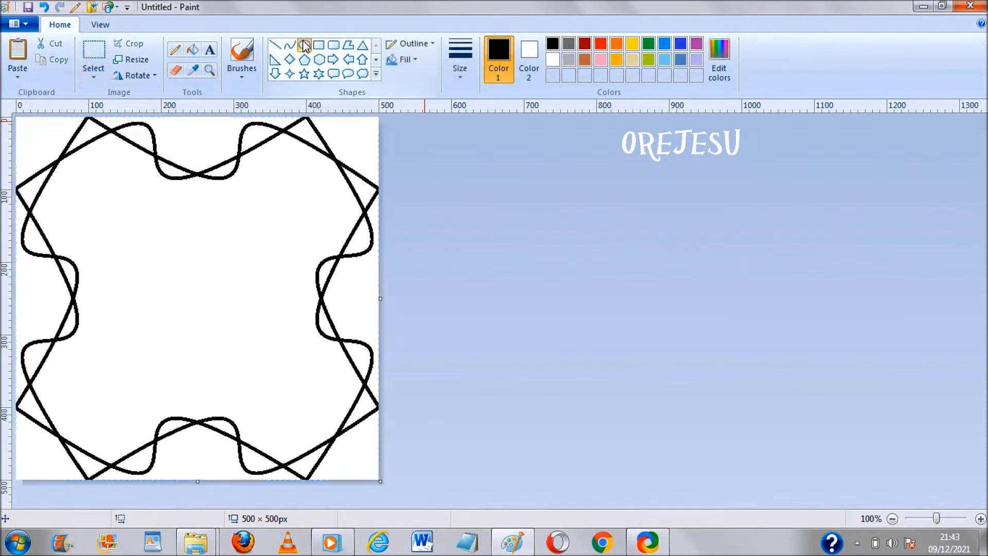
pyautogui.moveTo(137, 219); pyautogui.dragTo(275, 384)
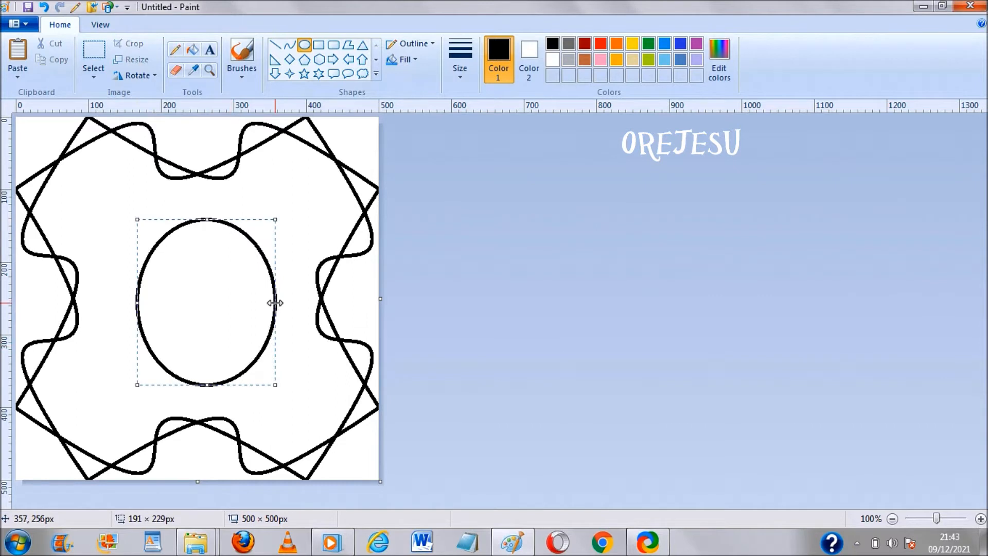
pyautogui.moveTo(275, 302); pyautogui.dragTo(270, 303)
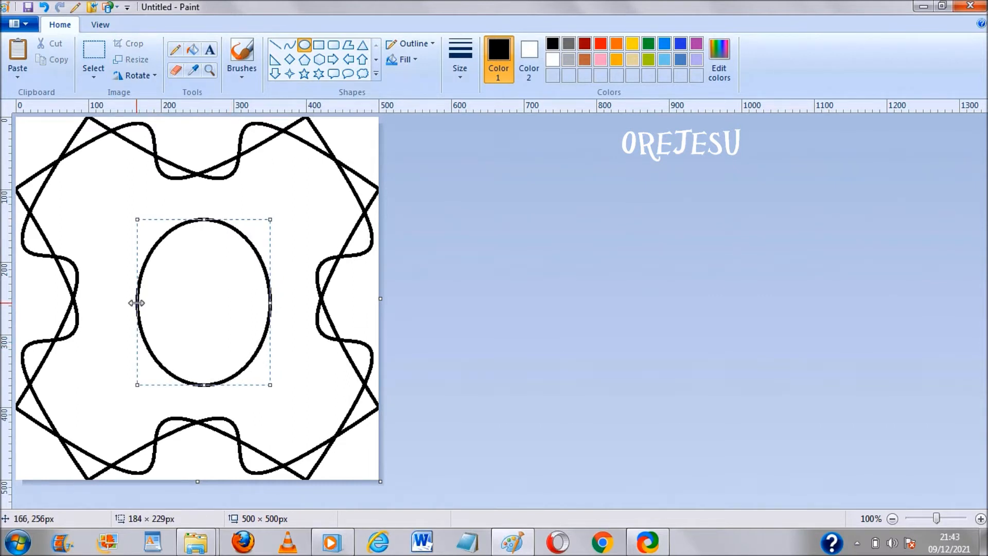
pyautogui.moveTo(137, 303); pyautogui.dragTo(125, 302)
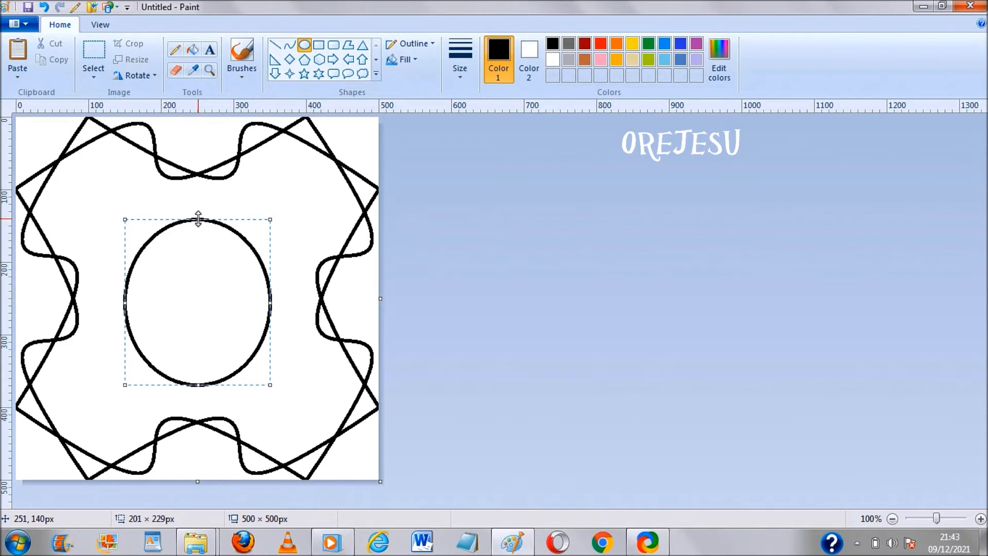
pyautogui.moveTo(198, 218); pyautogui.dragTo(200, 226)
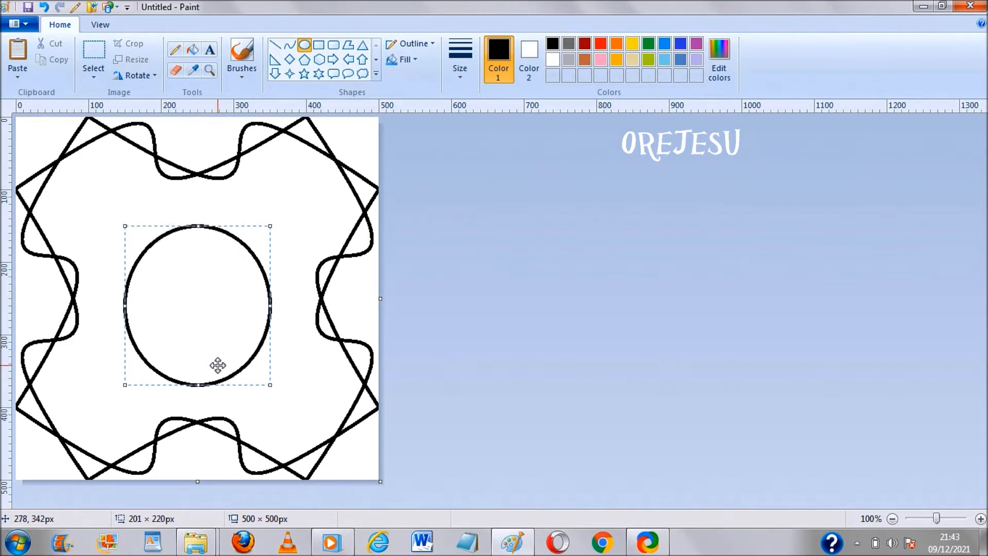
pyautogui.moveTo(198, 386); pyautogui.dragTo(198, 371)
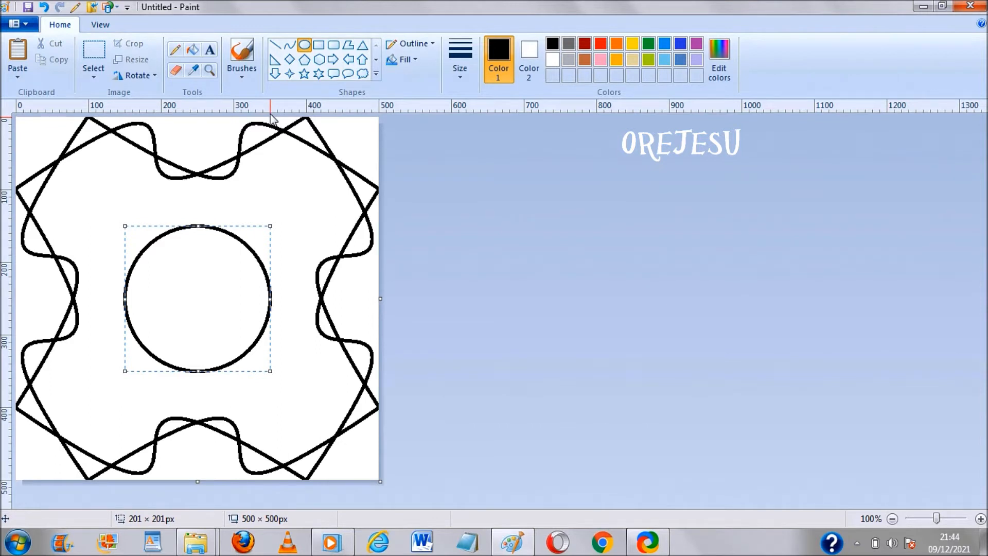
pyautogui.click(294, 201)
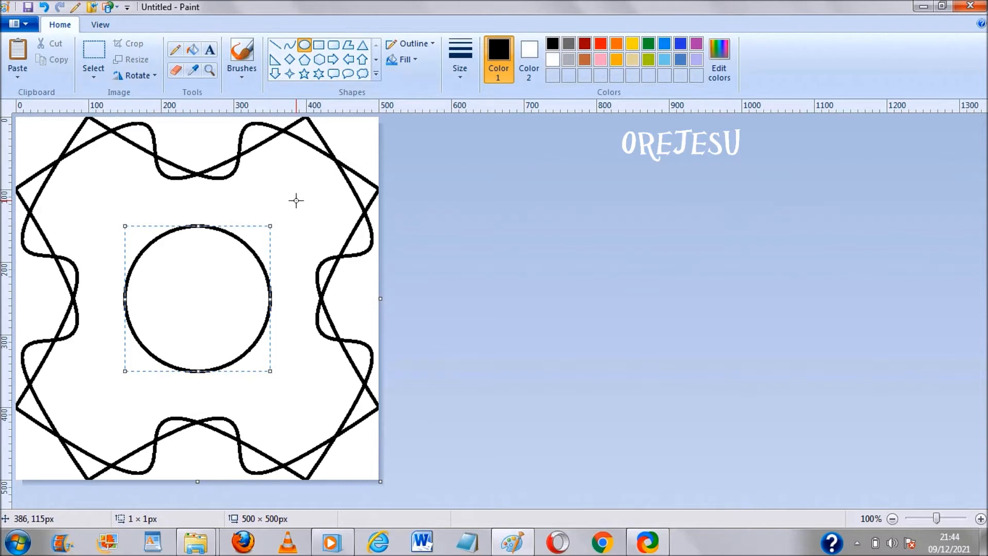
# Step: Fill the enclosed border regions from the pattern's upper-left corner down along its left side with black
pyautogui.click(193, 50)
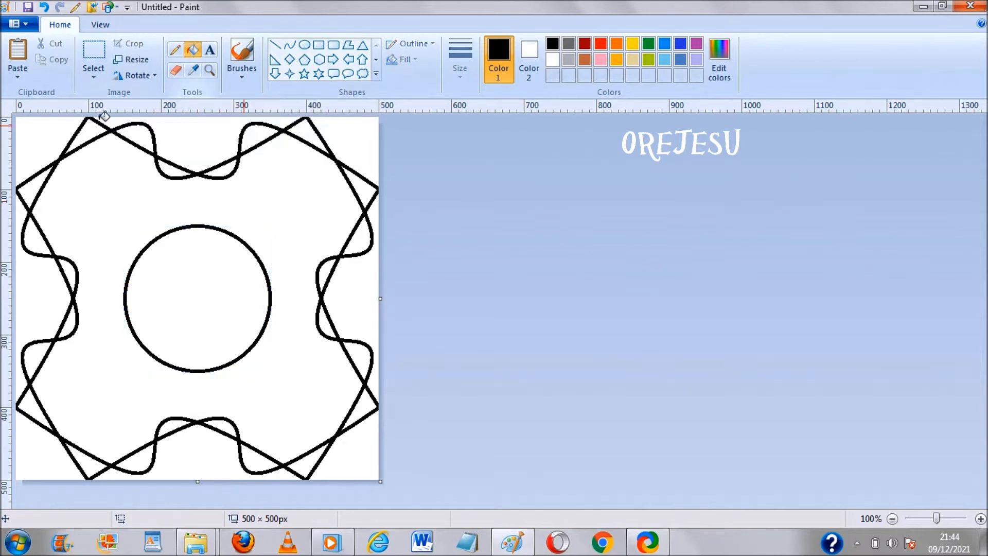
pyautogui.click(83, 133)
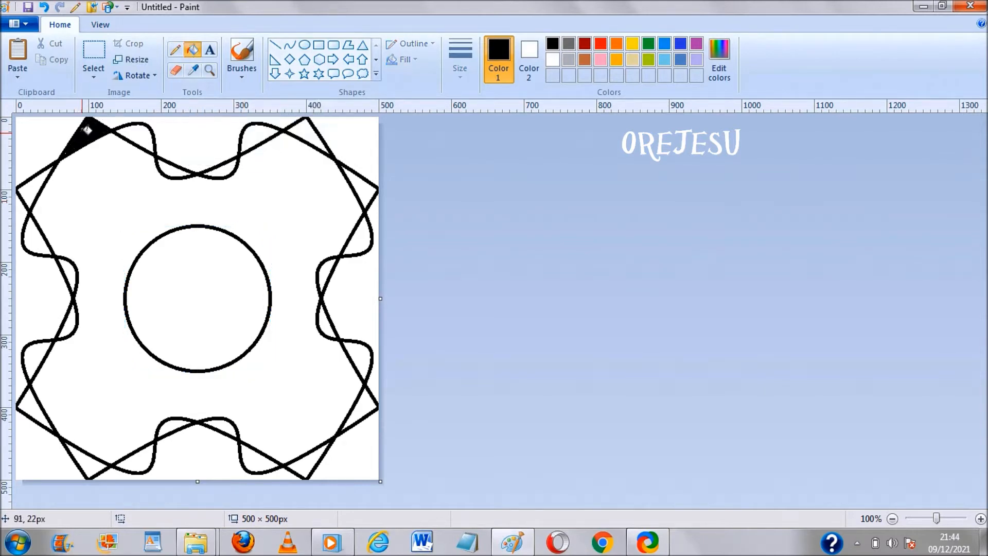
pyautogui.click(38, 181)
pyautogui.click(33, 232)
pyautogui.click(71, 266)
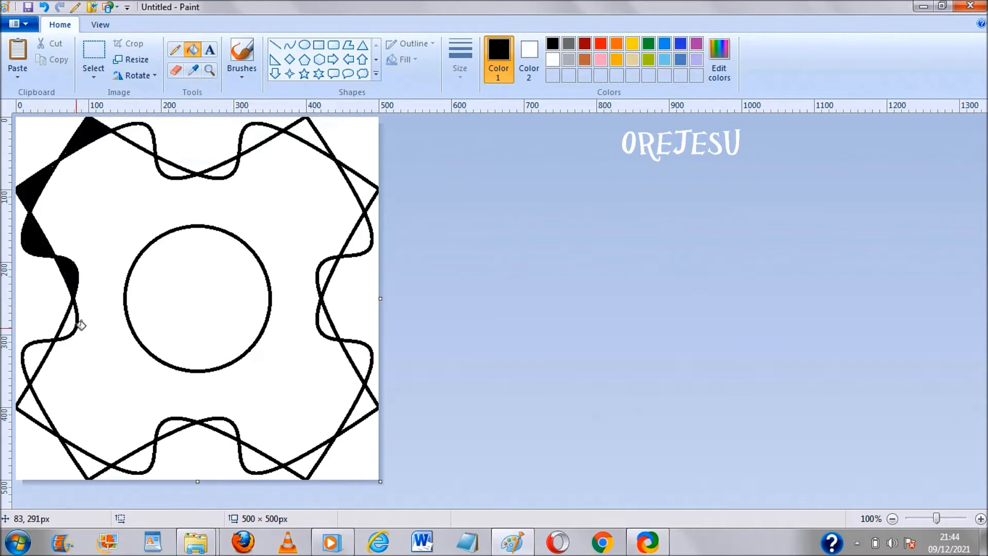
pyautogui.click(78, 328)
pyautogui.click(33, 363)
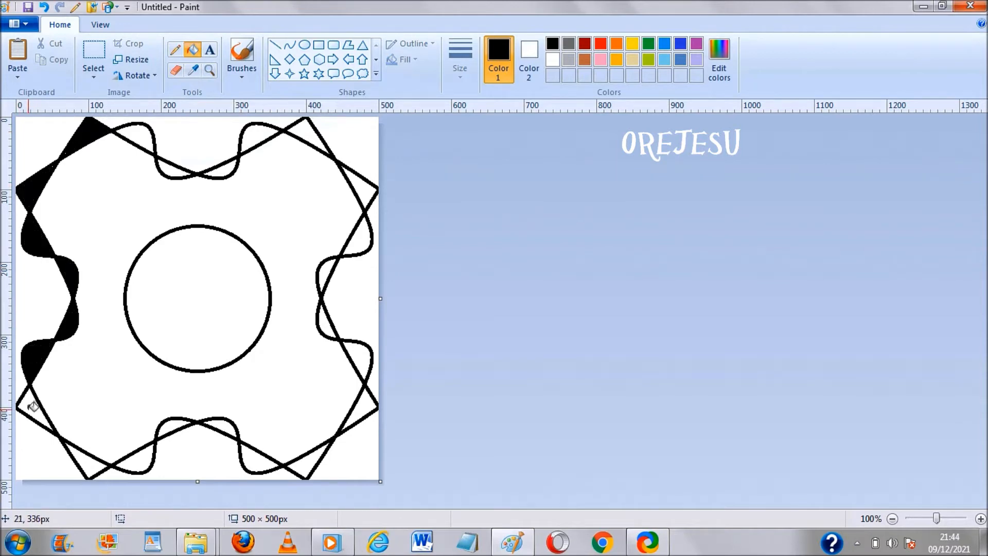
pyautogui.click(29, 410)
# Step: Fill the centre circle and the enclosed border regions along the pattern's lower edge, corner to corner, with black
pyautogui.click(168, 311)
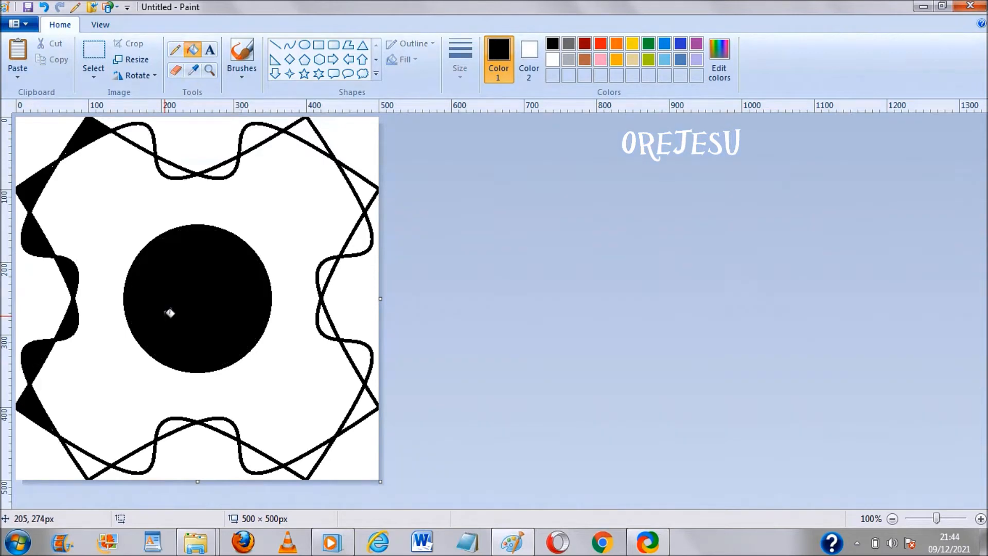
pyautogui.click(79, 454)
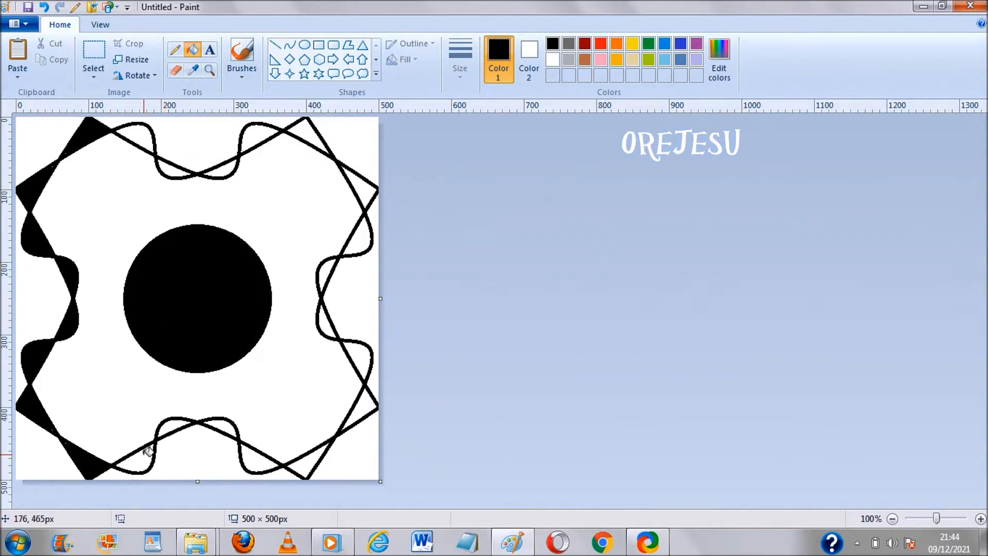
pyautogui.click(145, 446)
pyautogui.click(225, 418)
pyautogui.click(257, 456)
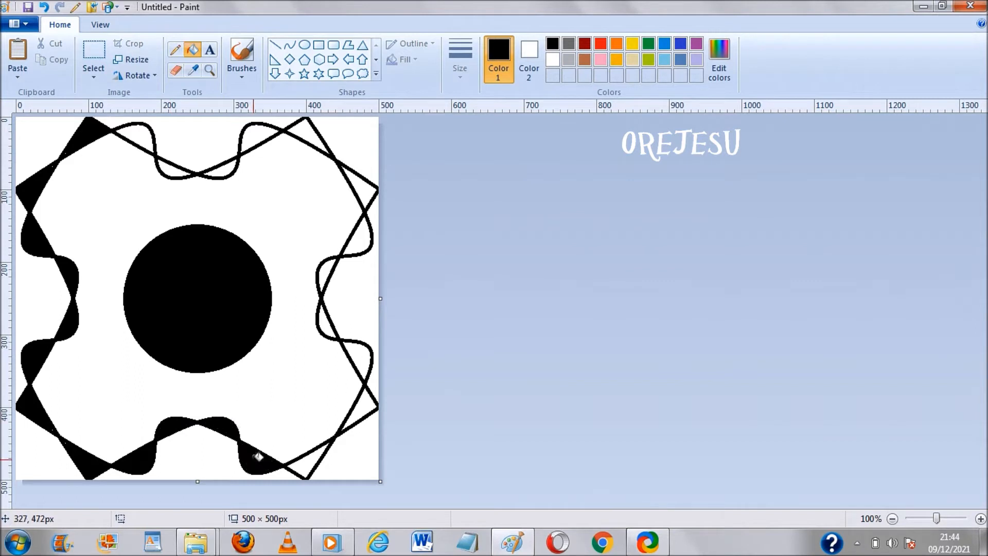
pyautogui.click(298, 461)
pyautogui.click(370, 401)
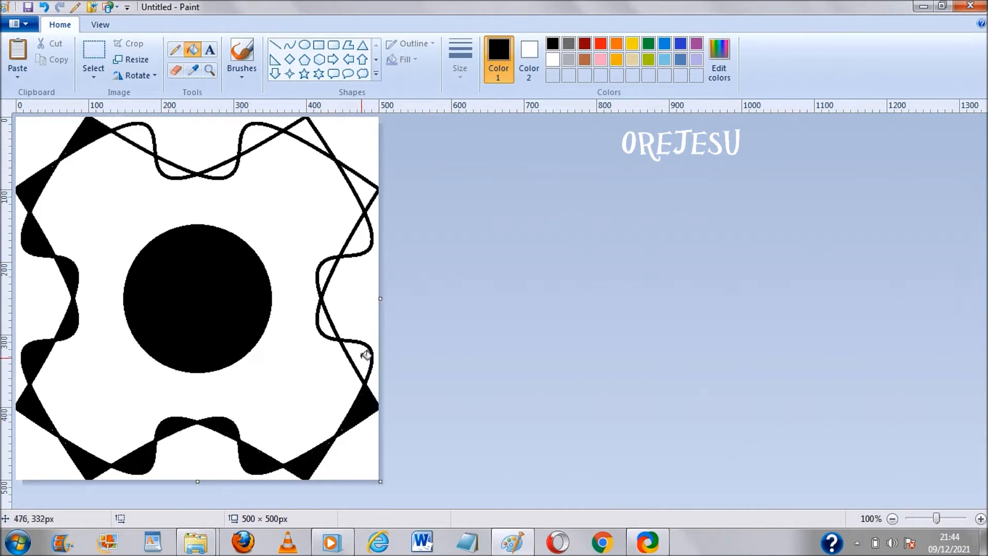
# Step: Fill the enclosed border regions up the pattern's right side, including the upper-right corner, with black
pyautogui.click(365, 360)
pyautogui.click(335, 325)
pyautogui.click(323, 269)
pyautogui.click(366, 232)
pyautogui.click(364, 187)
pyautogui.click(311, 133)
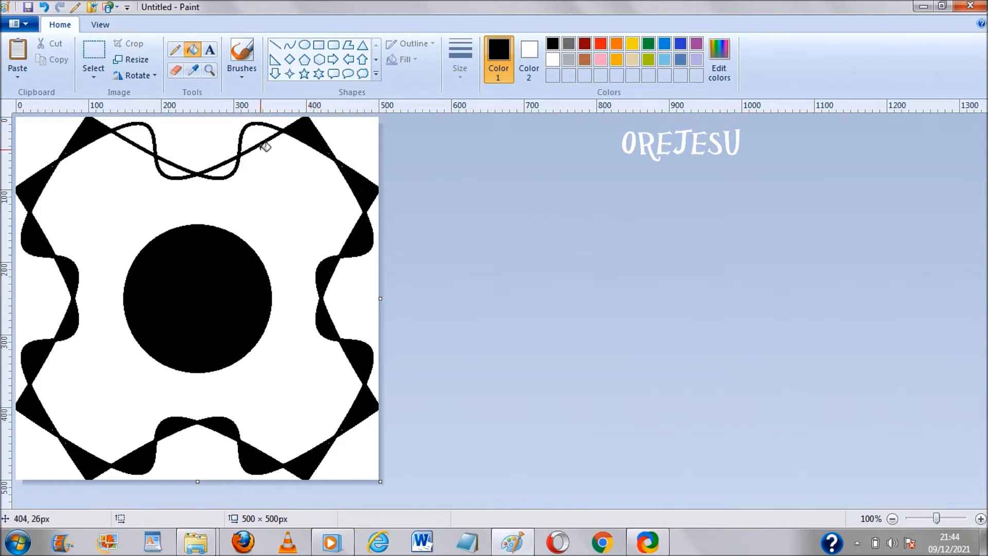
# Step: Fill the remaining enclosed border regions along the pattern's upper edge with black
pyautogui.click(267, 129)
pyautogui.click(231, 169)
pyautogui.click(183, 172)
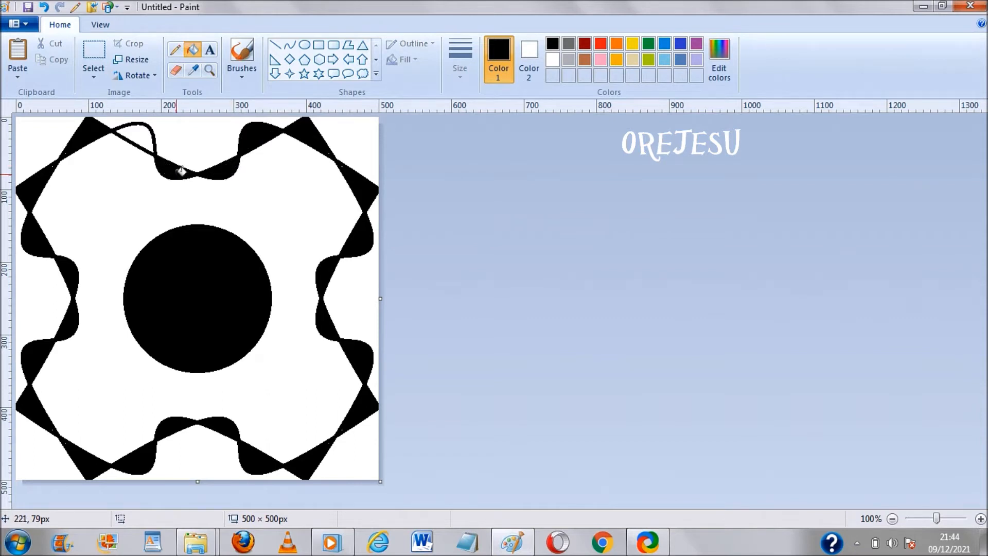
pyautogui.click(141, 140)
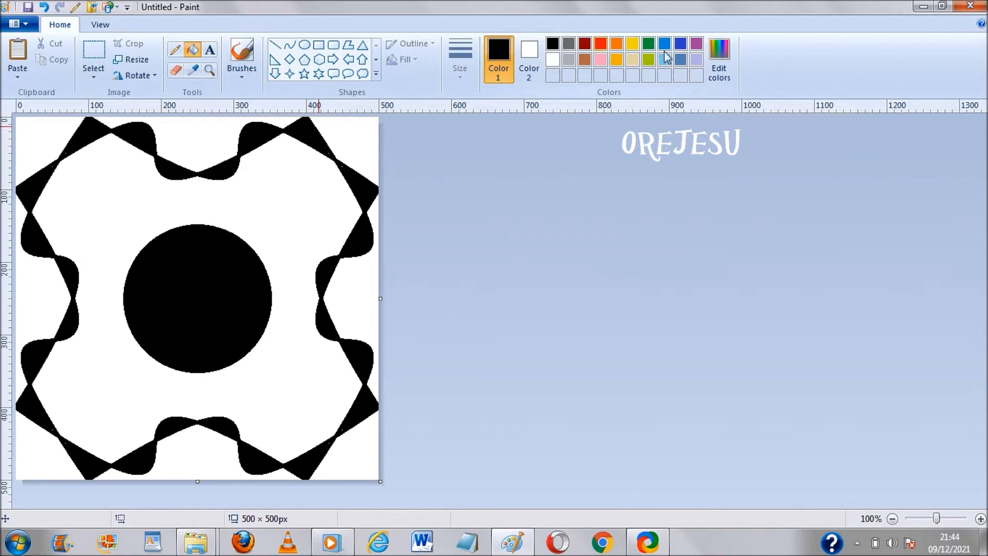
# Step: Add the basic colours purple (RGB 128, 0, 128) and dark blue (RGB 0, 64, 128) to the colour palette
pyautogui.click(720, 72)
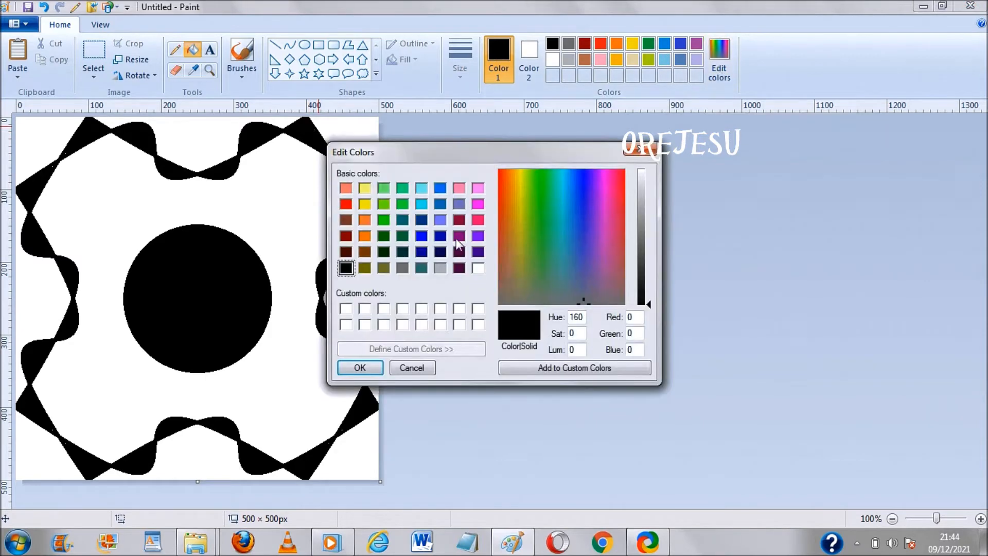
pyautogui.click(459, 237)
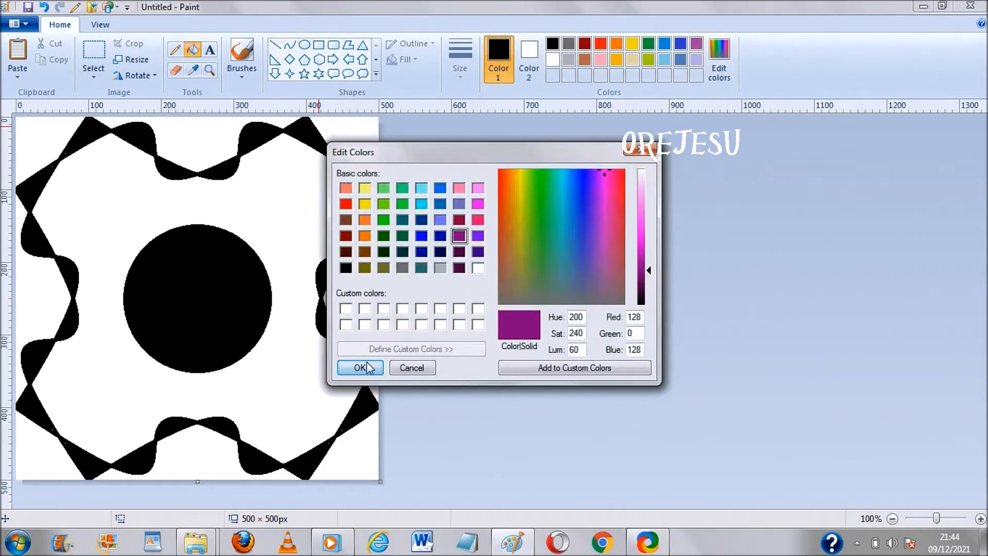
pyautogui.click(360, 368)
pyautogui.click(719, 72)
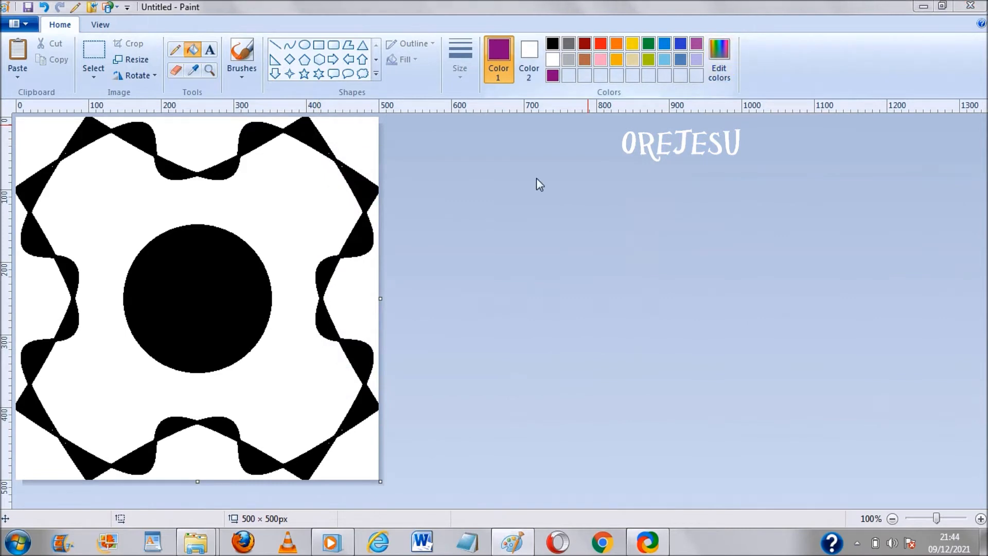
pyautogui.click(422, 220)
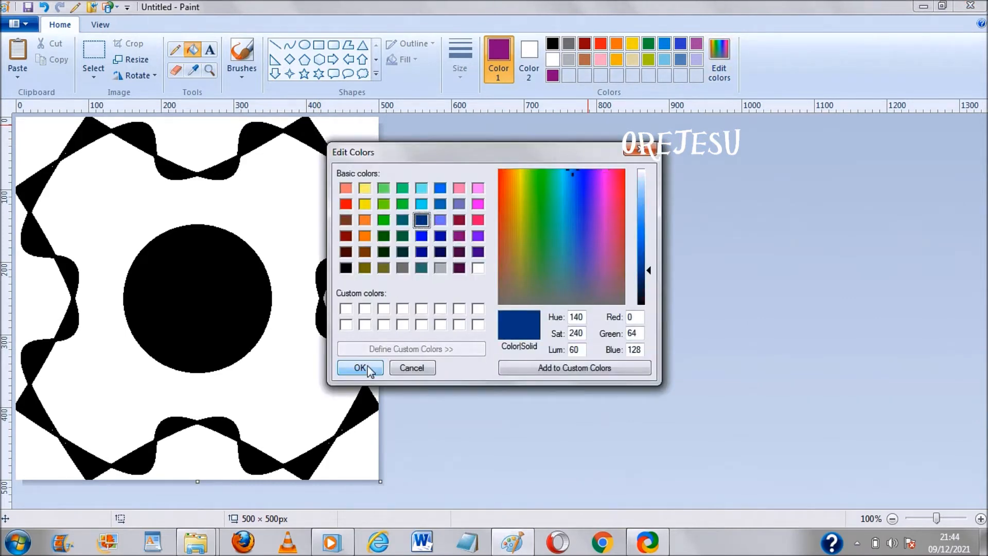
pyautogui.click(359, 367)
# Step: Add red (RGB 255, 0, 0) to the palette and fill the area between the circle and the black border with it
pyautogui.click(720, 67)
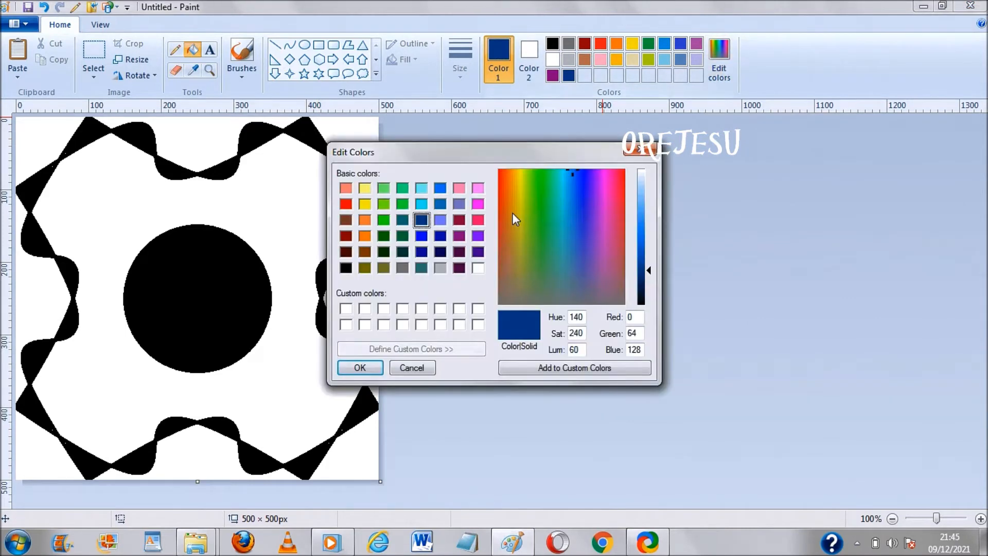
pyautogui.click(346, 204)
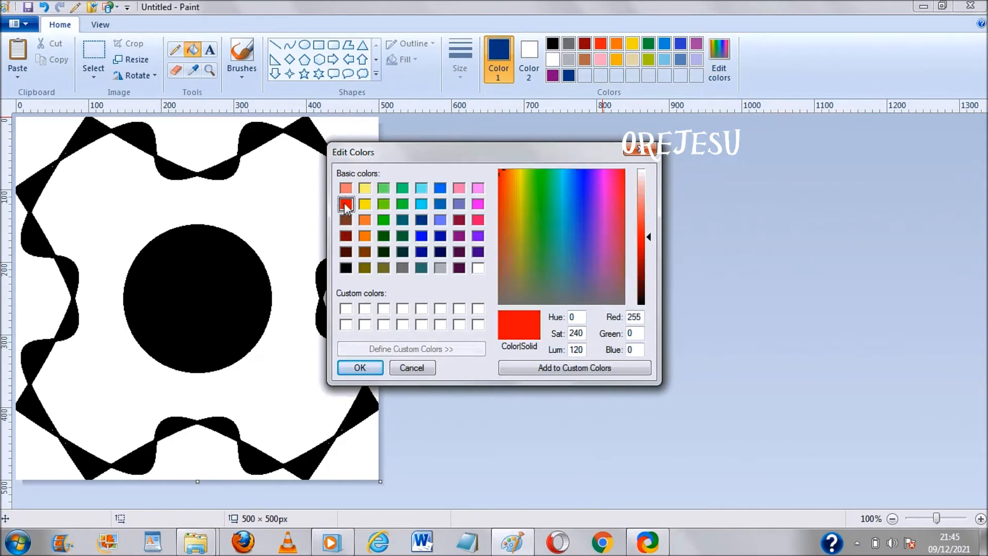
pyautogui.click(360, 368)
pyautogui.click(284, 201)
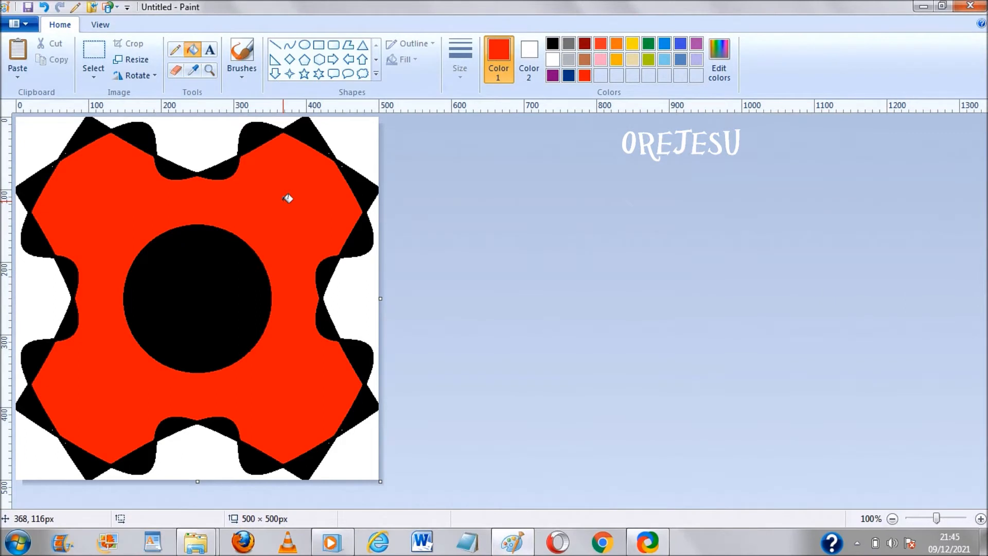
# Step: Fill the four white areas in the middle of the canvas edges, outside the black border, with the custom purple
pyautogui.click(552, 75)
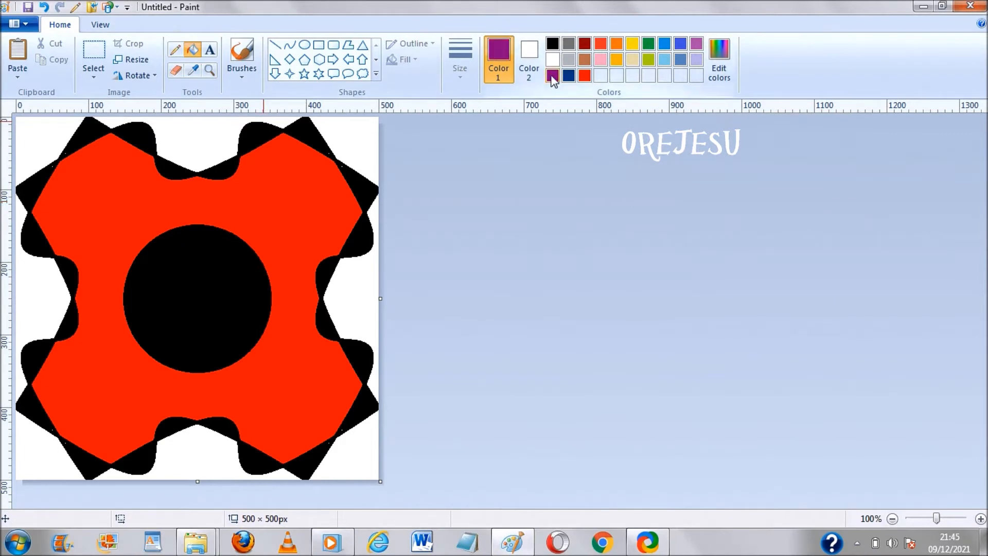
pyautogui.click(205, 131)
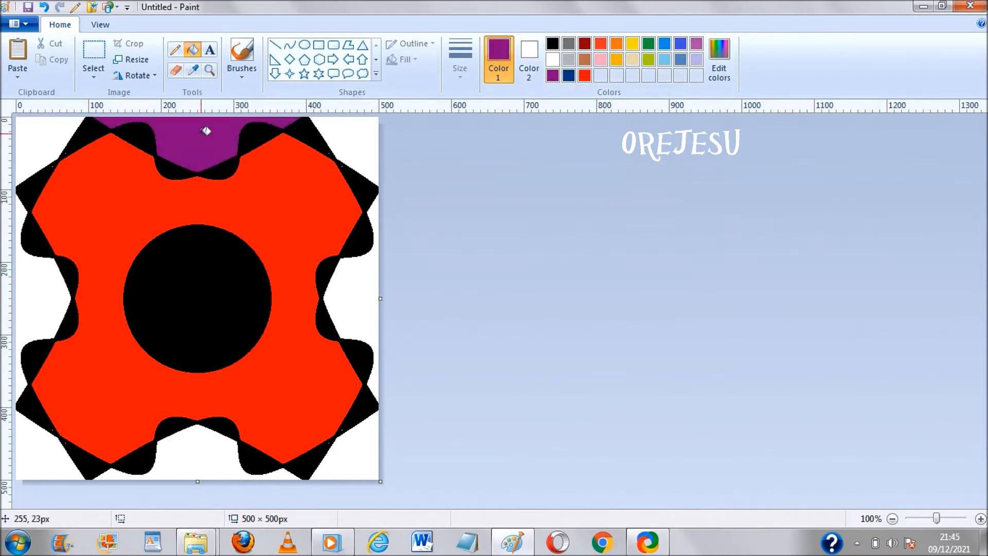
pyautogui.click(218, 459)
pyautogui.click(360, 316)
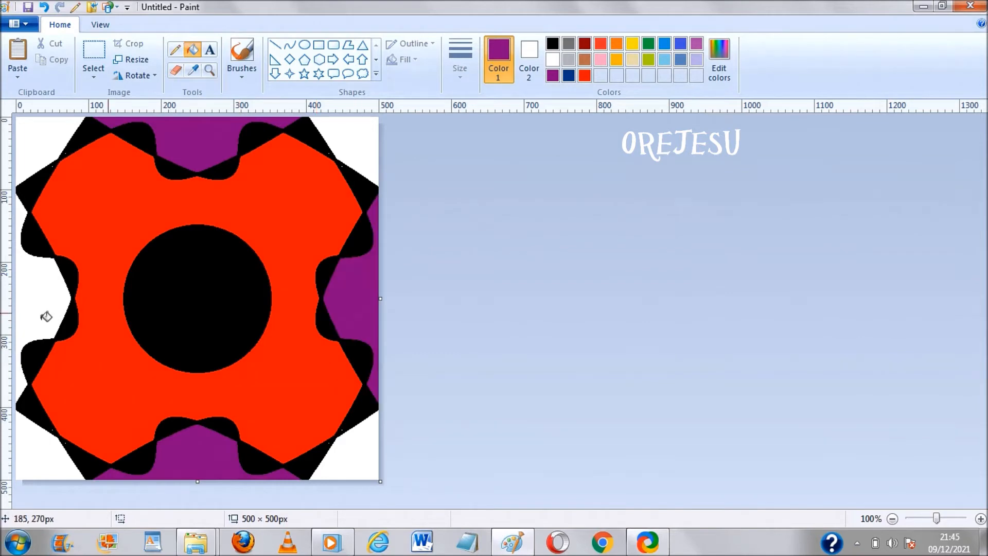
pyautogui.click(29, 306)
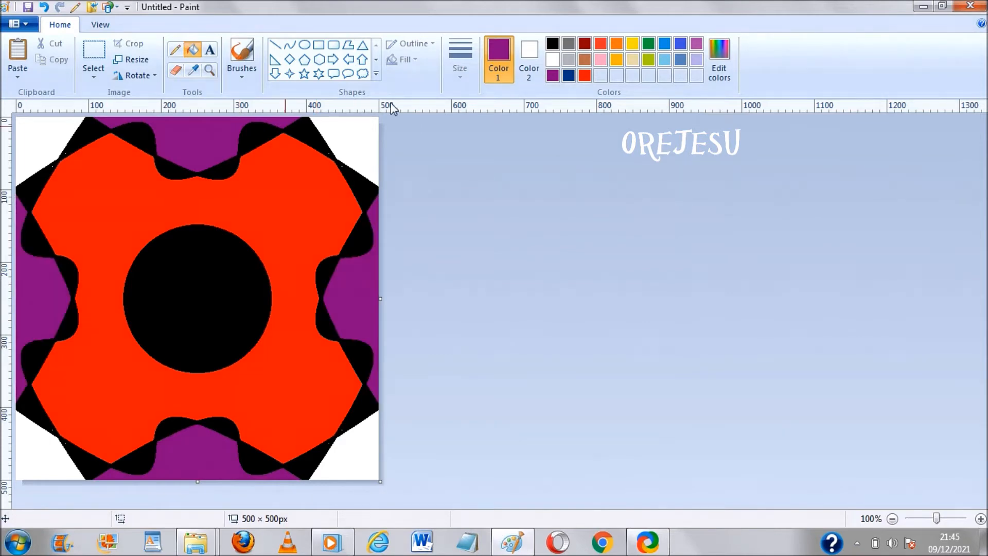
# Step: Fill the four white corner triangles of the canvas with the custom dark blue
pyautogui.click(569, 76)
pyautogui.click(356, 148)
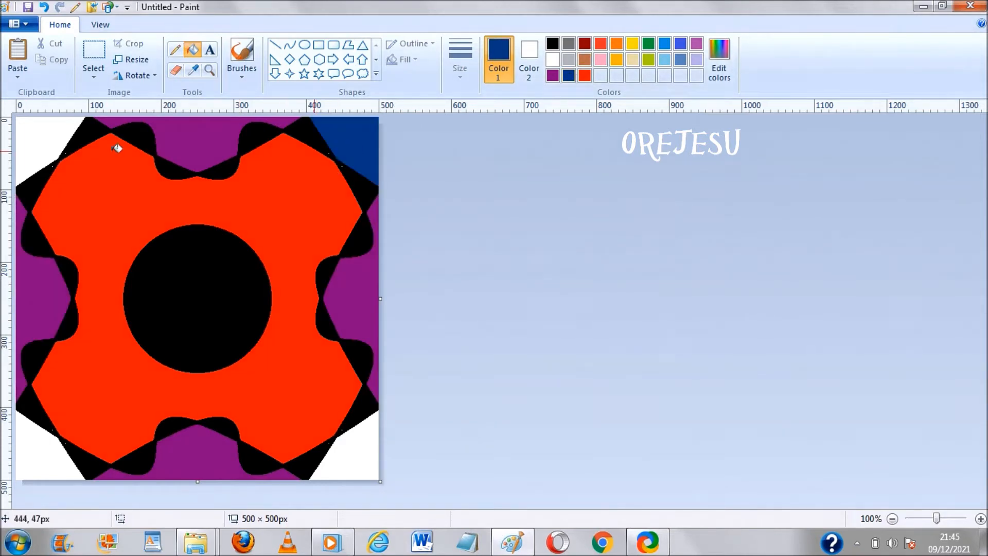
pyautogui.click(52, 129)
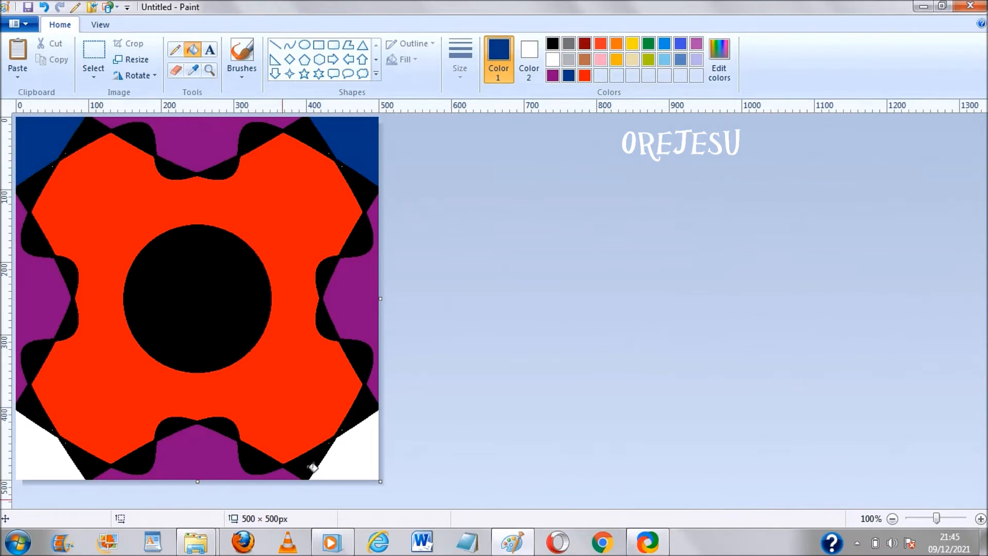
pyautogui.click(341, 466)
pyautogui.click(44, 449)
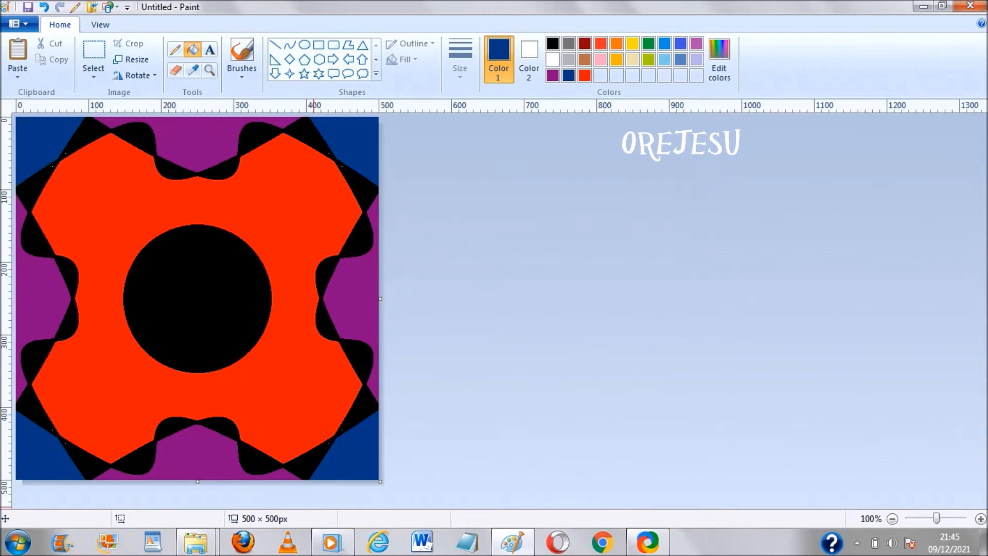
# Step: Open a second Paint window and resize its blank canvas to 3000 × 500 px without keeping the aspect ratio
pyautogui.rightClick(516, 544)
pyautogui.click(511, 474)
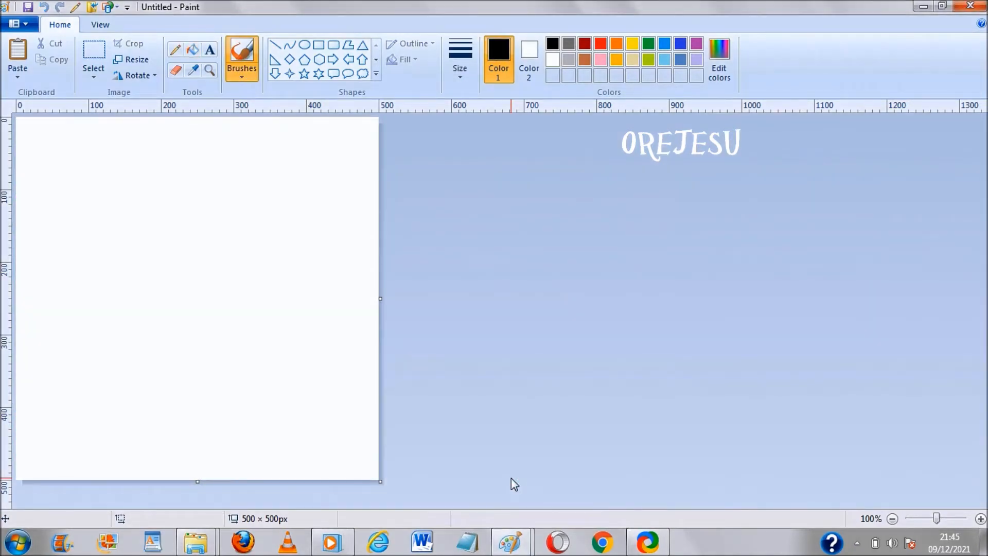
pyautogui.click(145, 61)
pyautogui.click(158, 112)
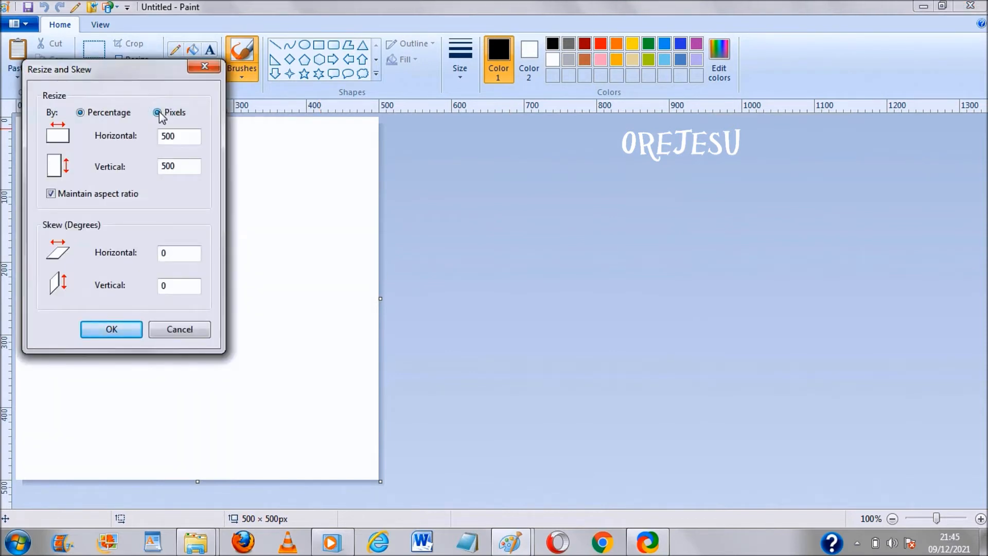
pyautogui.click(51, 194)
pyautogui.click(166, 137)
pyautogui.press('BackSpace')
pyautogui.write('30')
pyautogui.click(112, 329)
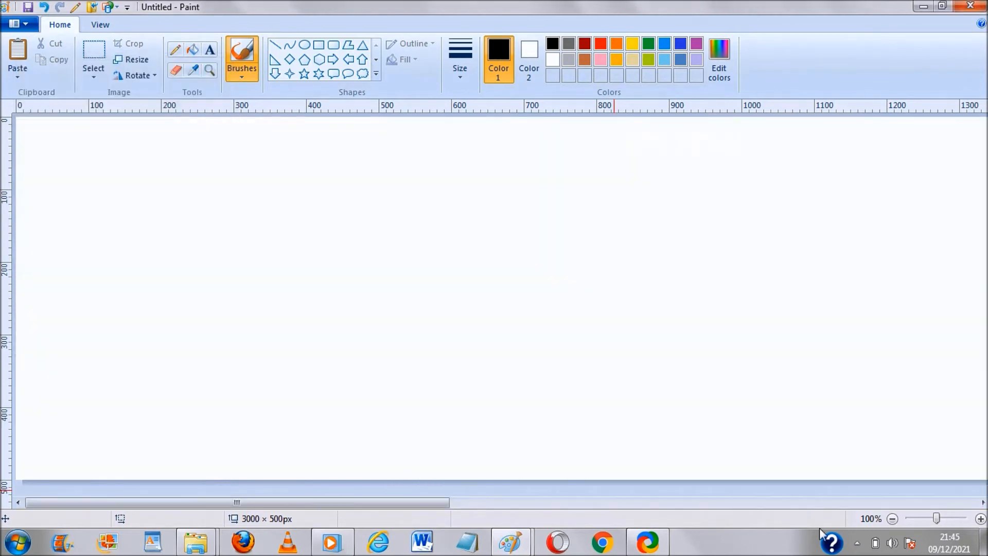
# Step: Copy the whole coloured tile from the first Paint window and paste it at the left end of the 3000 × 500 px canvas
pyautogui.click(894, 519)
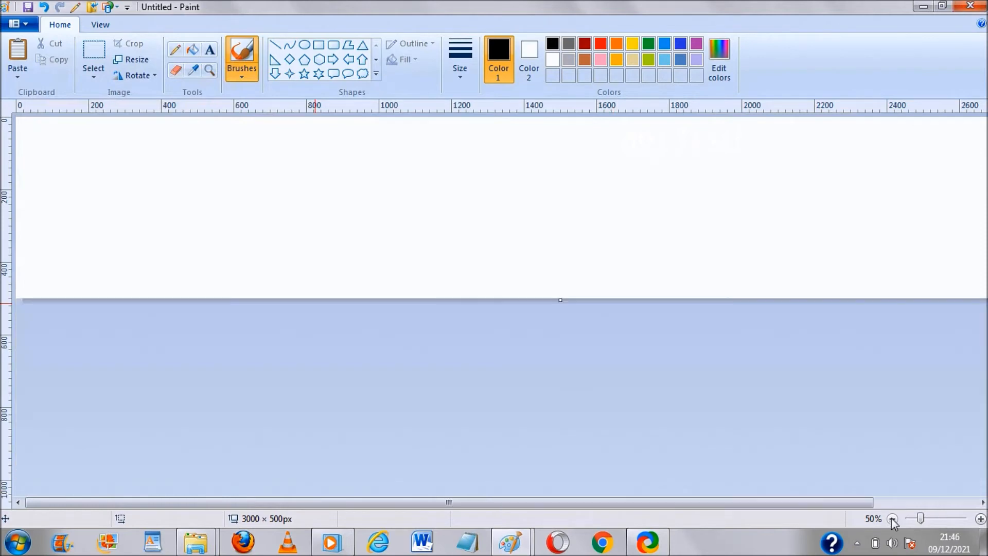
pyautogui.click(894, 519)
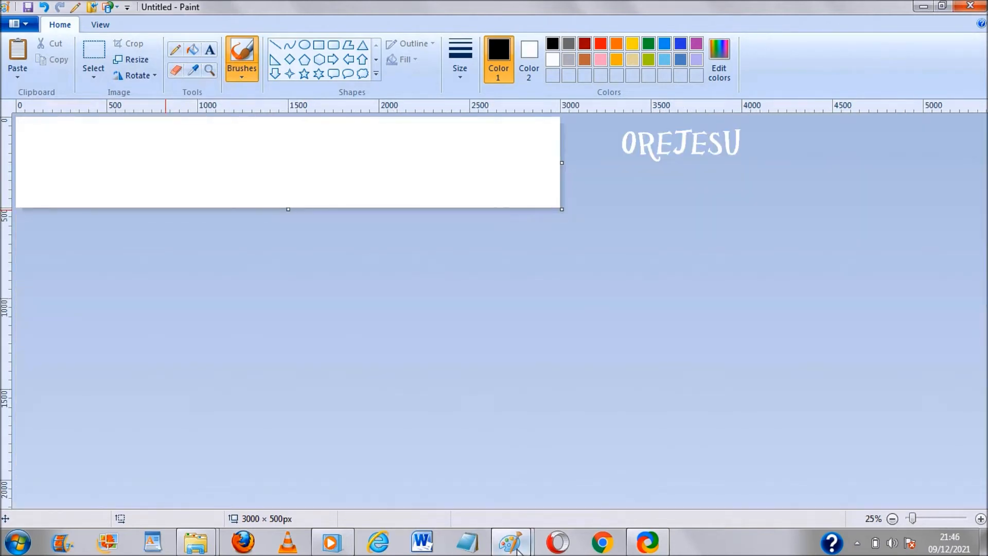
pyautogui.moveTo(518, 551)
pyautogui.click(419, 467)
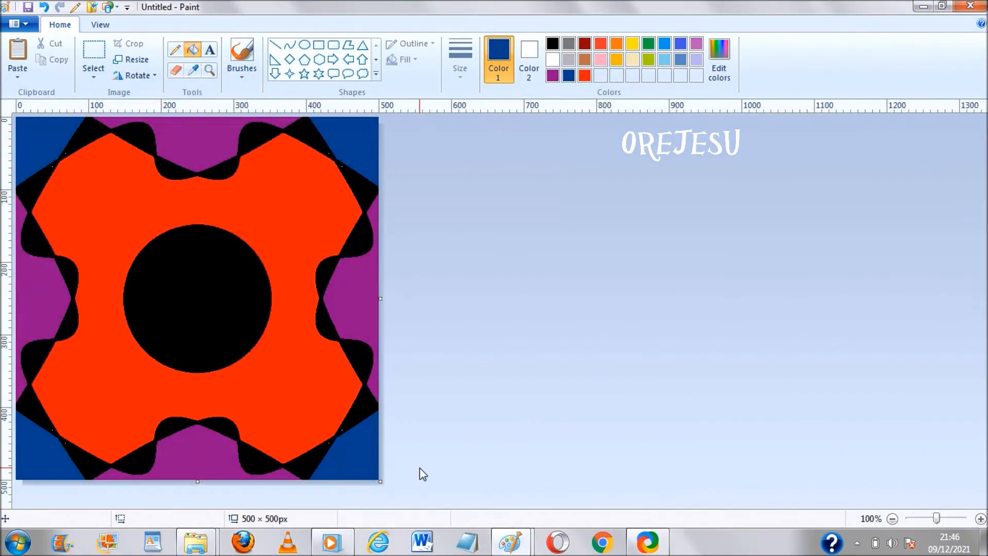
pyautogui.hotkey('ctrl', 'a')
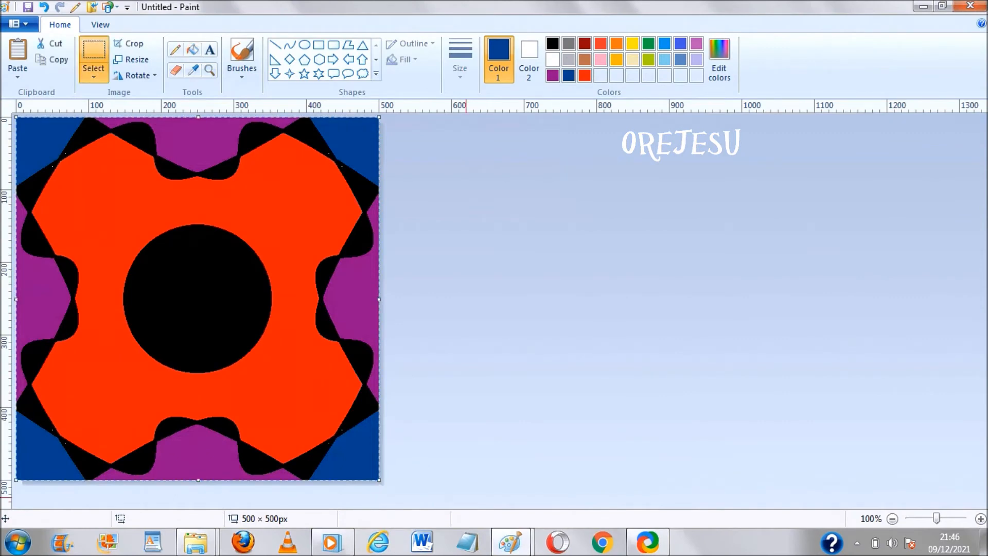
pyautogui.moveTo(510, 542)
pyautogui.click(530, 490)
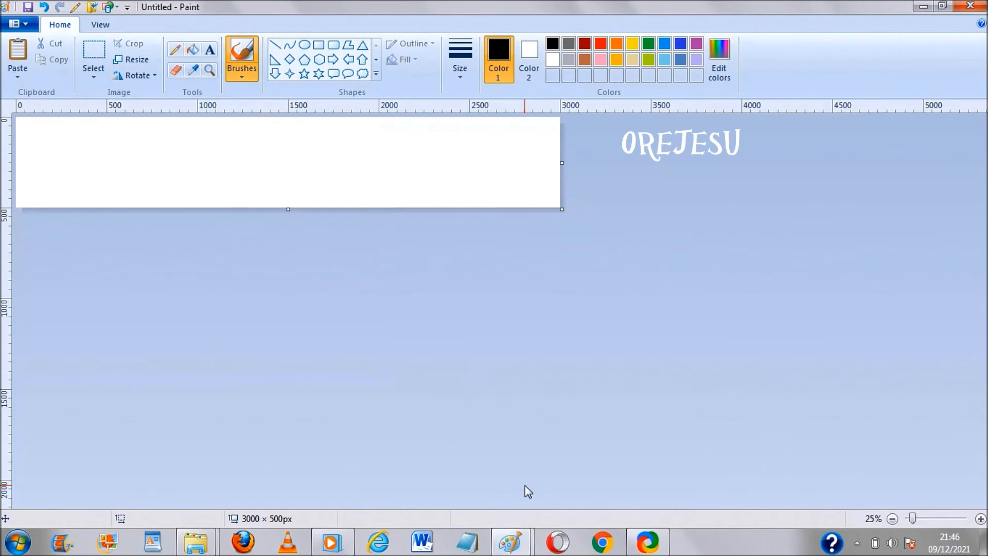
pyautogui.hotkey('ctrl', 'v')
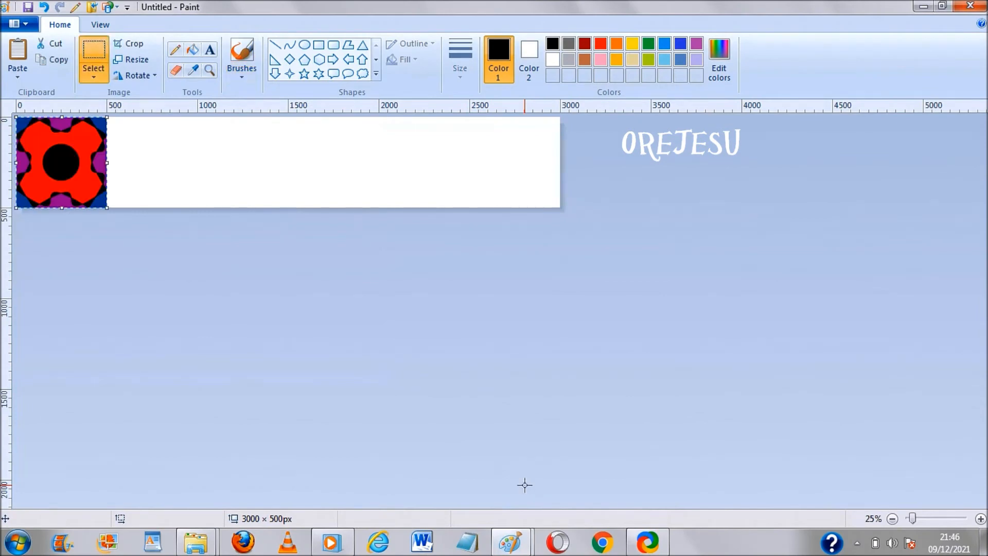
# Step: Paste more copies of the tile and line them up edge to edge until four tiles fill the strip to 2000 px
pyautogui.moveTo(39, 144); pyautogui.dragTo(144, 161)
pyautogui.hotkey('ctrl', 'v')
pyautogui.moveTo(56, 151); pyautogui.dragTo(237, 151)
pyautogui.hotkey('ctrl', 'v')
pyautogui.moveTo(54, 157); pyautogui.dragTo(325, 159)
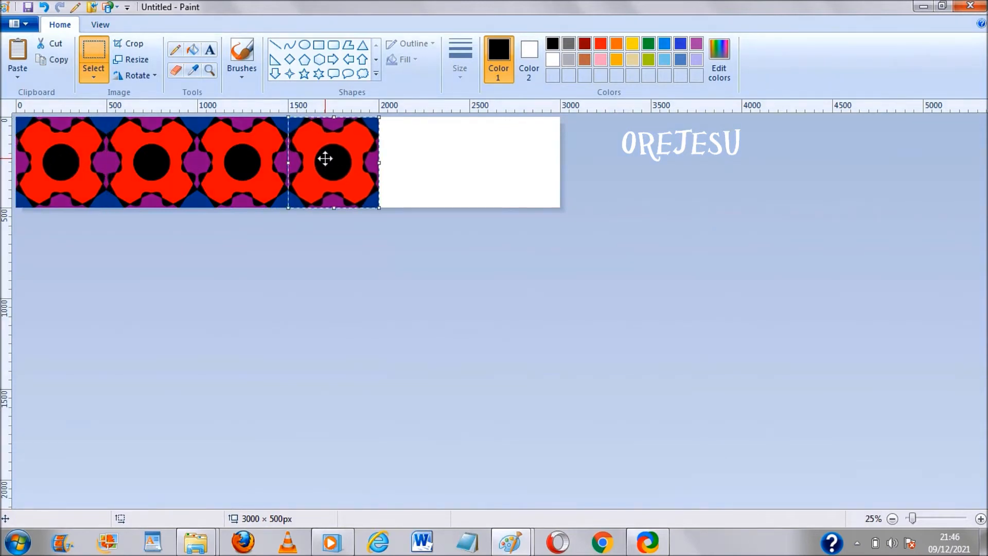
# Step: Paste a fifth and a sixth tile copy against the row's right end to complete the 3000 px strip
pyautogui.hotkey('ctrl', 'v')
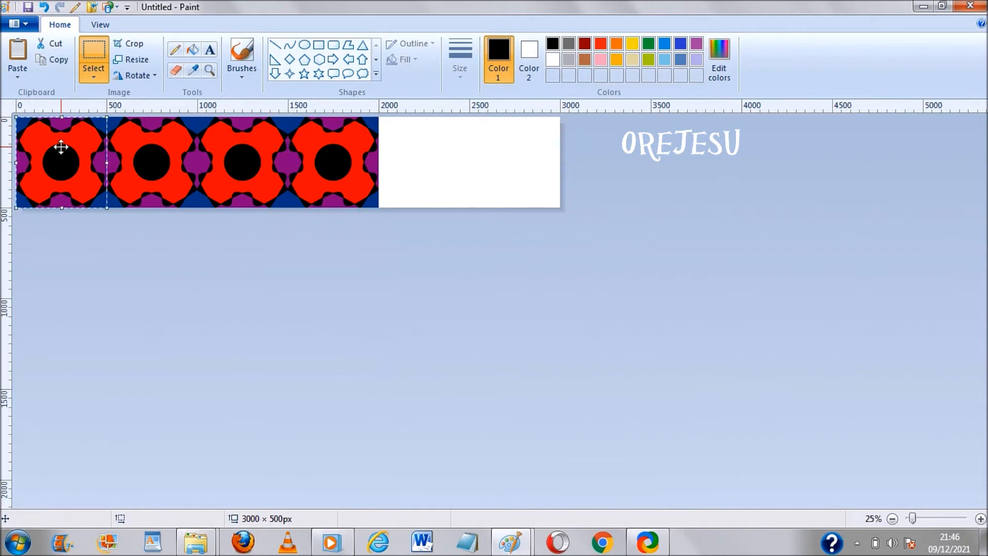
pyautogui.moveTo(68, 148); pyautogui.dragTo(415, 154)
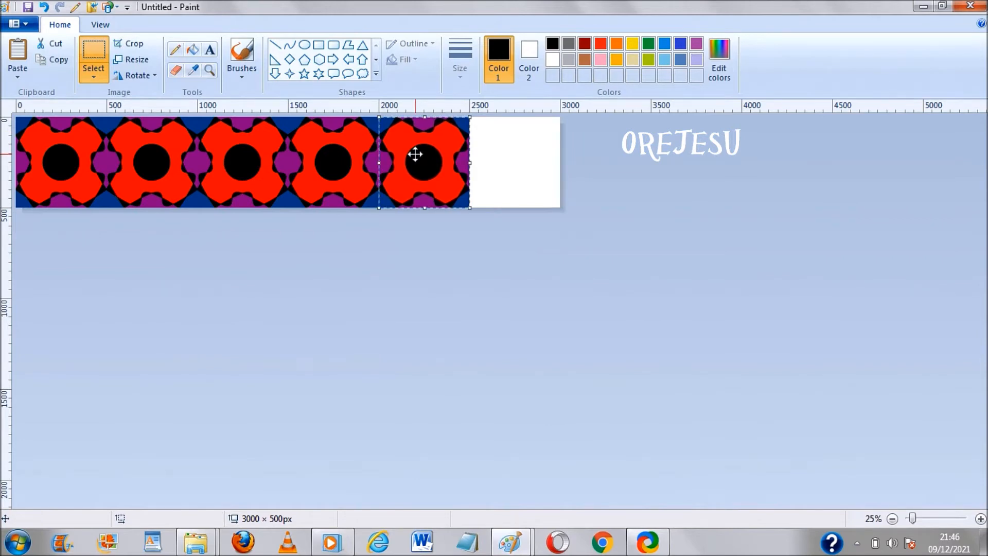
pyautogui.hotkey('ctrl', 'v')
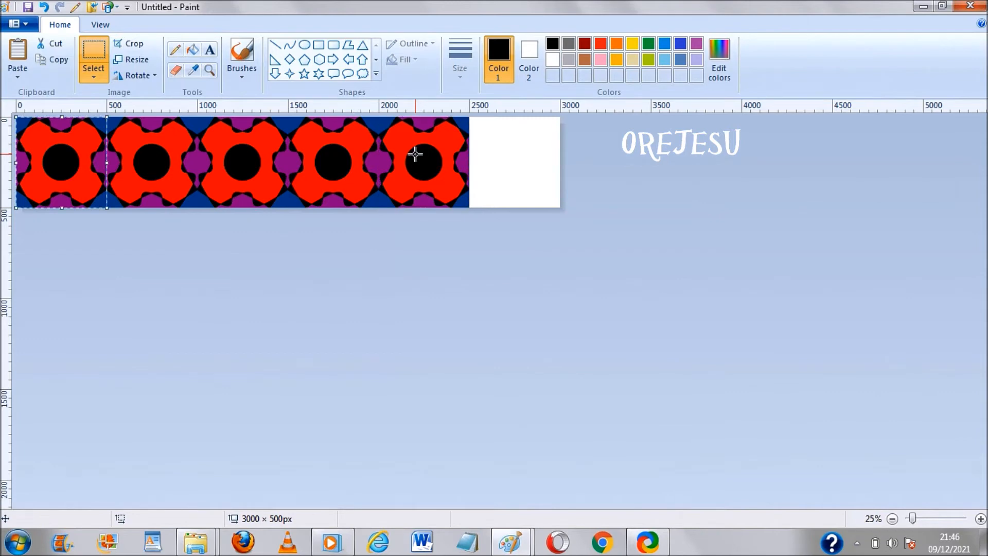
pyautogui.moveTo(62, 150); pyautogui.dragTo(516, 150)
pyautogui.click(714, 262)
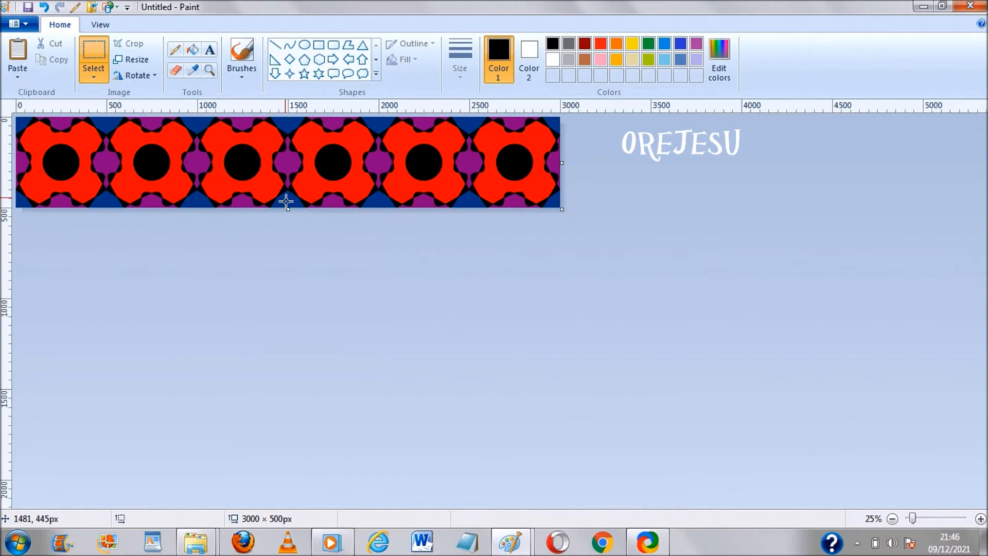
# Step: Extend the canvas to 3000 × 1000 px and paste a tile at the second row's start, shifted half a tile past the left edge
pyautogui.moveTo(288, 209); pyautogui.dragTo(303, 299)
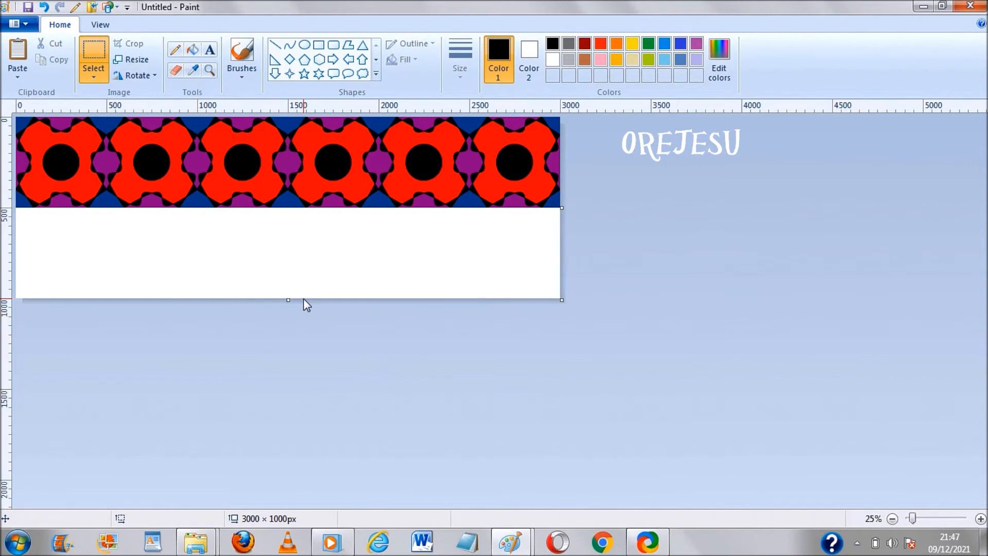
pyautogui.hotkey('ctrl', 'v')
pyautogui.moveTo(73, 159); pyautogui.dragTo(29, 249)
pyautogui.press('Escape')
pyautogui.hotkey('ctrl', 'z')
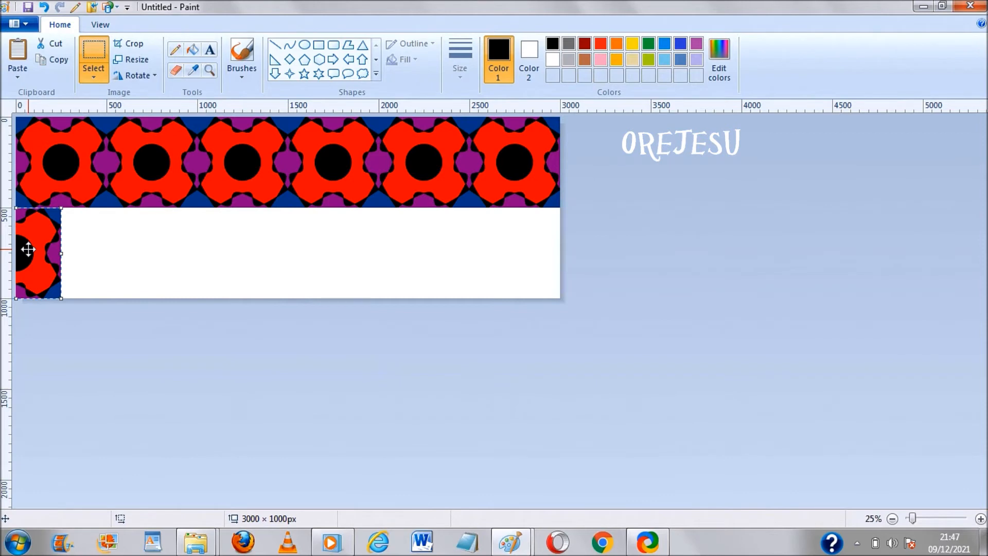
pyautogui.press('Escape')
# Step: Paste three more tile copies and line them up edge to edge along the second row
pyautogui.hotkey('ctrl', 'v')
pyautogui.moveTo(45, 199); pyautogui.dragTo(89, 290)
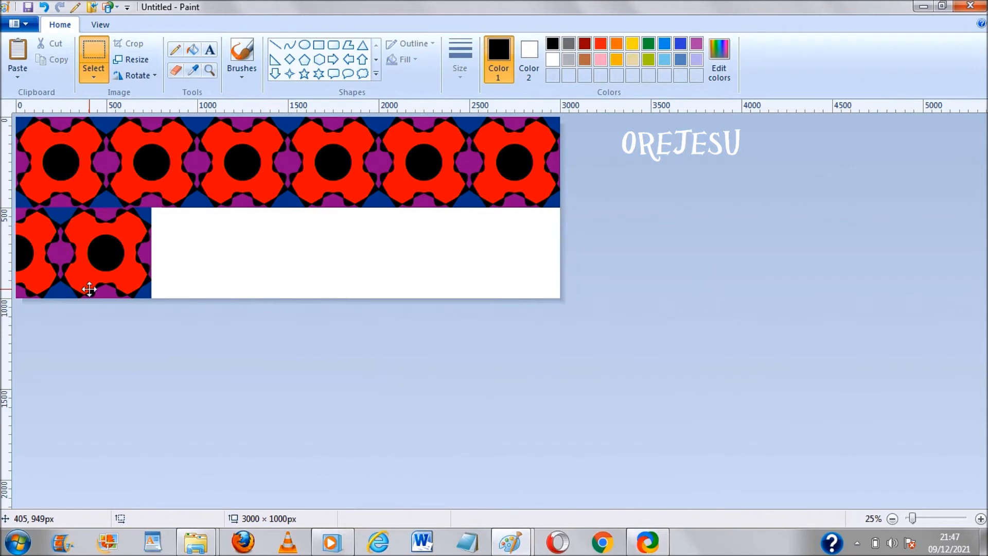
pyautogui.moveTo(89, 289); pyautogui.dragTo(89, 289)
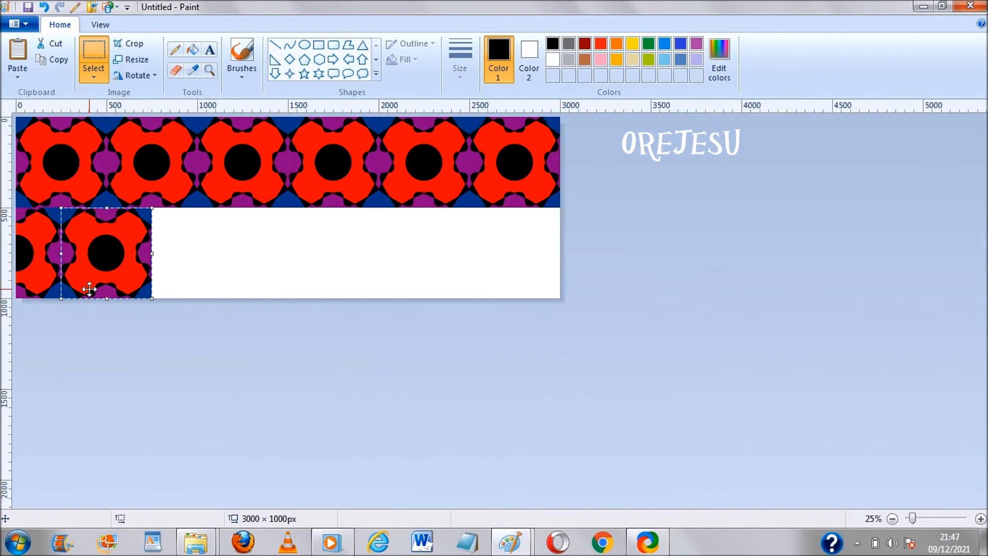
pyautogui.press('Escape')
pyautogui.hotkey('ctrl', 'v')
pyautogui.moveTo(60, 161); pyautogui.dragTo(196, 259)
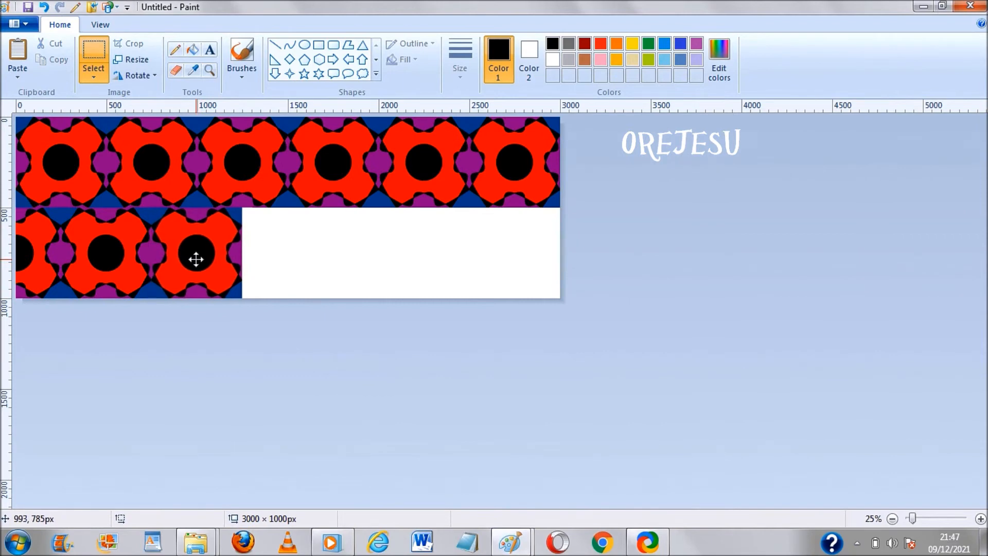
pyautogui.moveTo(196, 259); pyautogui.dragTo(196, 259)
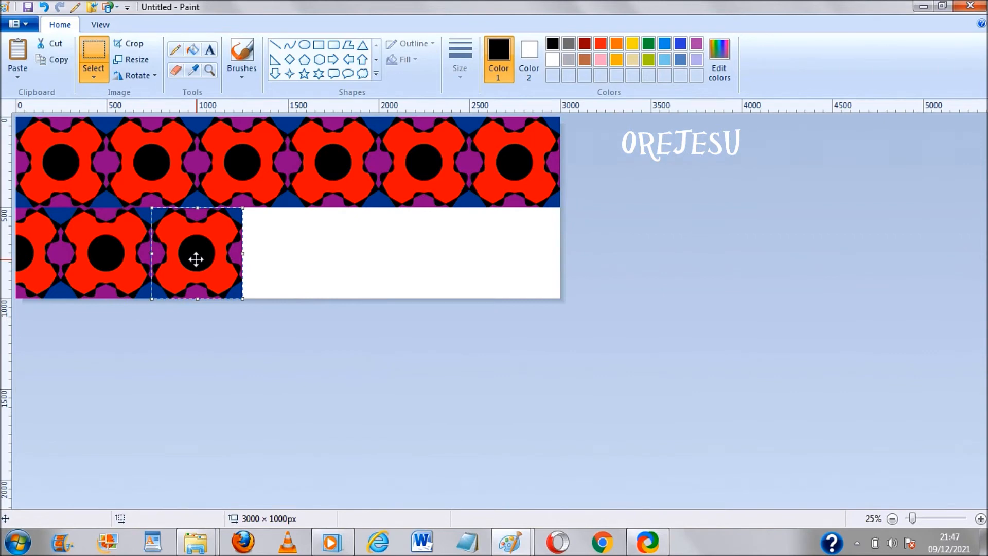
pyautogui.hotkey('ctrl', 'v')
pyautogui.moveTo(45, 148); pyautogui.dragTo(273, 238)
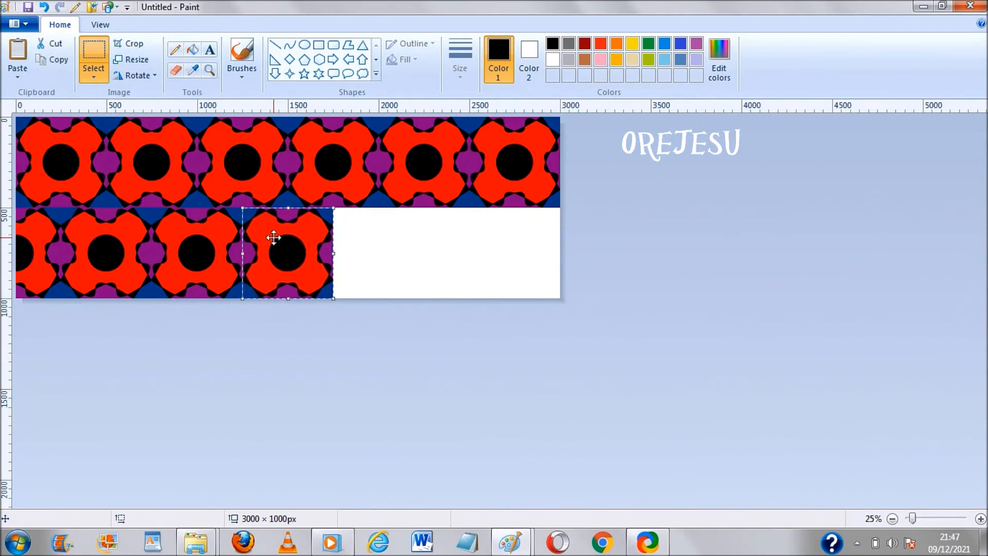
# Step: Paste three further tile copies to complete the second row, letting the last one run half a tile past the canvas's right edge
pyautogui.hotkey('ctrl', 'v')
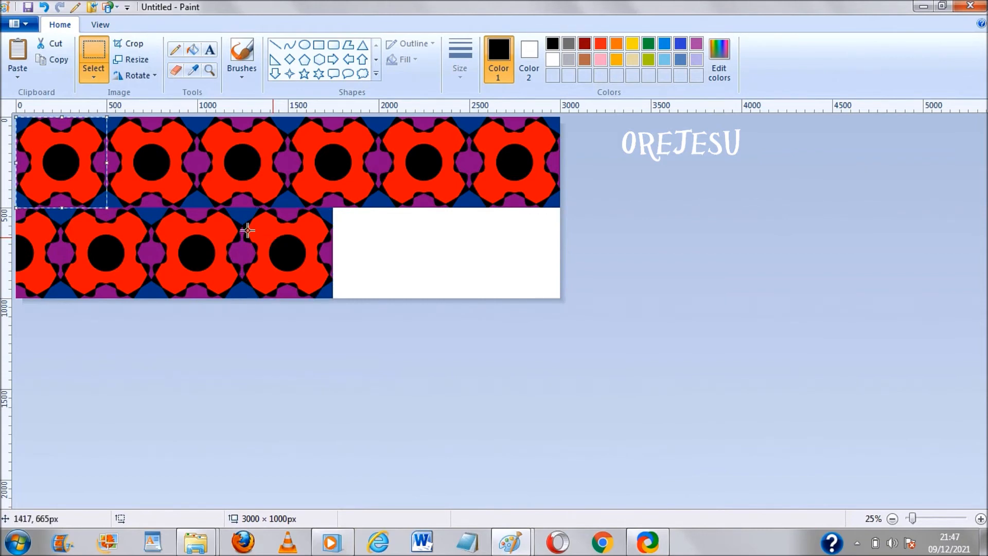
pyautogui.moveTo(136, 172); pyautogui.dragTo(379, 255)
pyautogui.moveTo(379, 257); pyautogui.dragTo(378, 258)
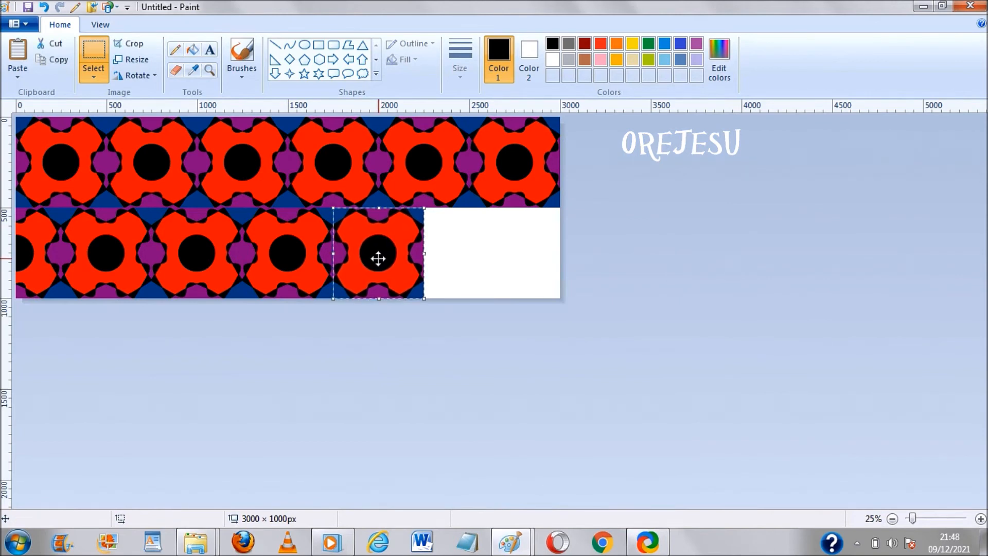
pyautogui.moveTo(16, 117); pyautogui.dragTo(108, 208)
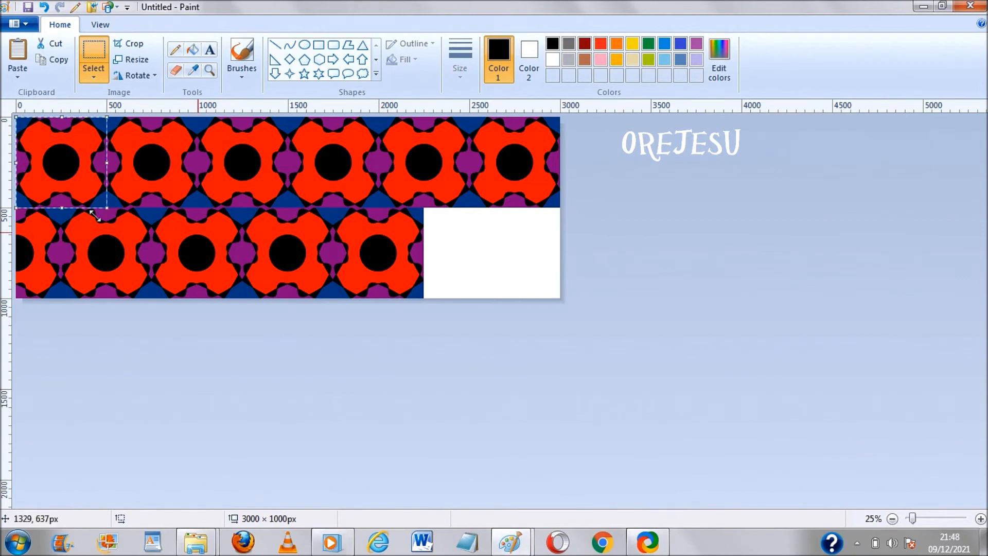
pyautogui.moveTo(37, 172); pyautogui.dragTo(446, 262)
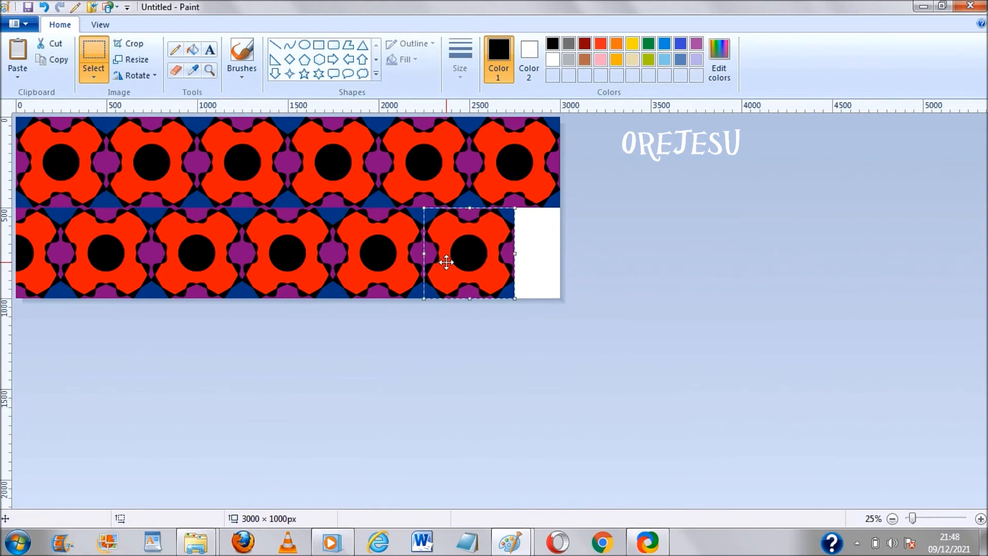
pyautogui.hotkey('ctrl', 'v')
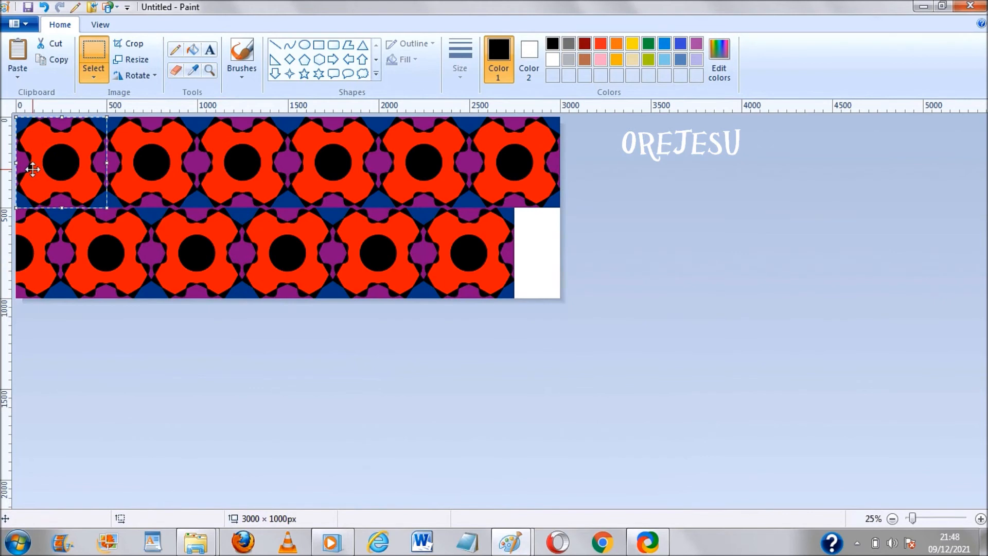
pyautogui.moveTo(33, 169); pyautogui.dragTo(531, 260)
pyautogui.click(767, 294)
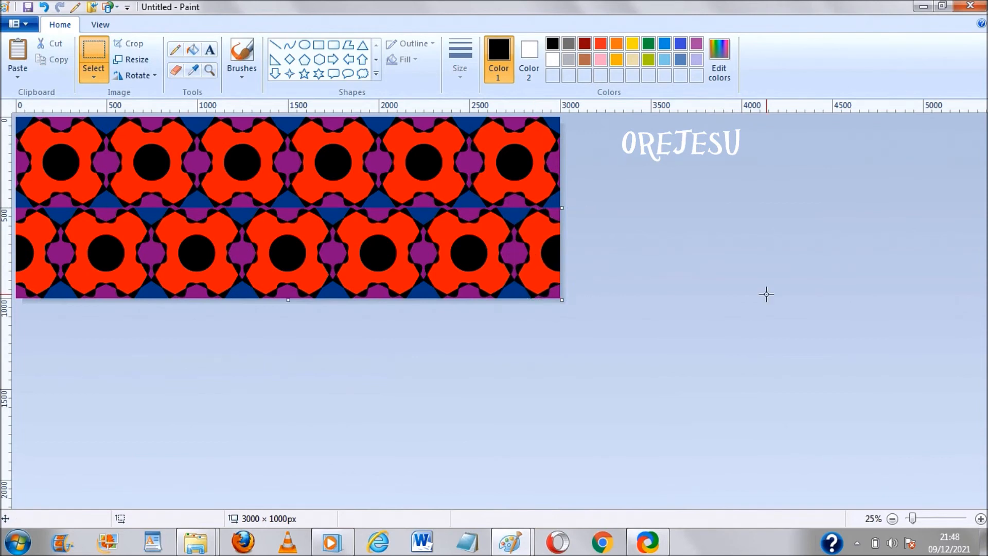
# Step: Copy the whole two-row pattern and extend the canvas downward to 3000 × 2000 px
pyautogui.hotkey('ctrl', 'a')
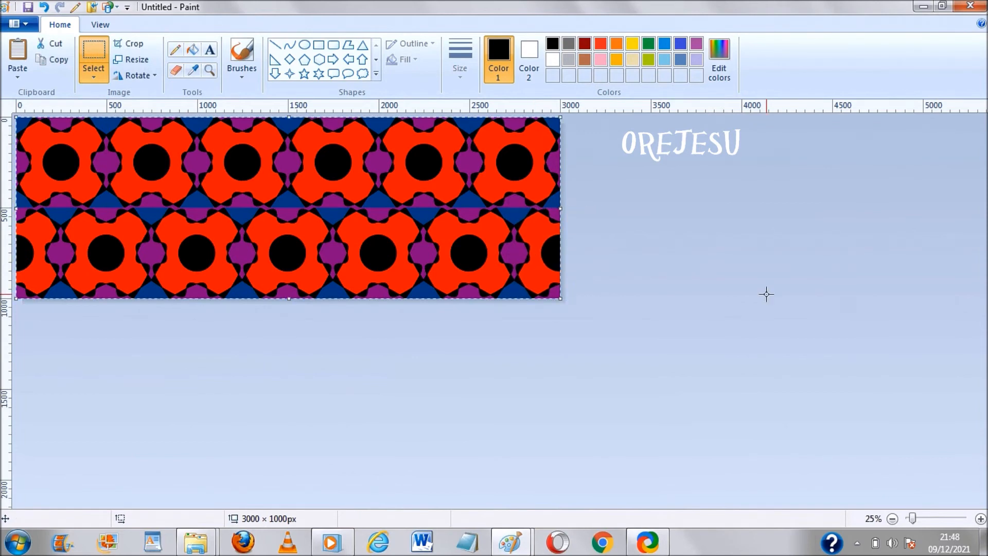
pyautogui.click(338, 382)
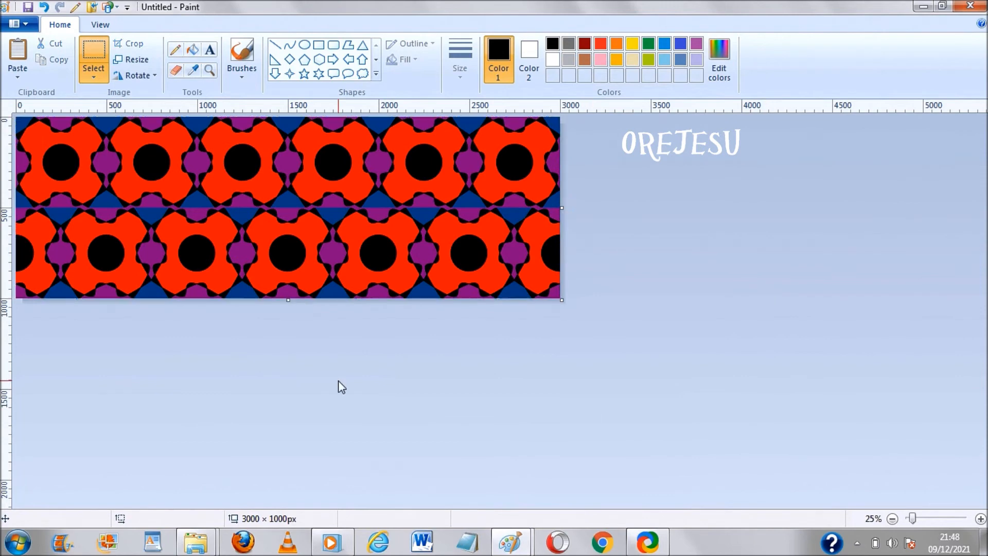
pyautogui.moveTo(287, 301); pyautogui.dragTo(314, 481)
# Step: Paste the two-row block into the blank lower half and align it flush with the canvas sides and the rows above
pyautogui.hotkey('ctrl', 'v')
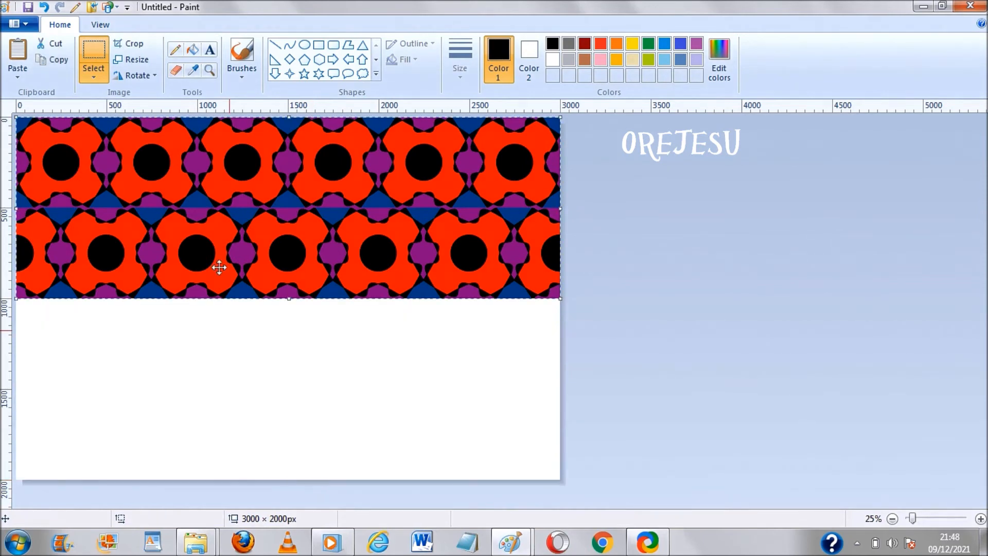
pyautogui.click(246, 445)
pyautogui.moveTo(247, 444); pyautogui.dragTo(238, 425)
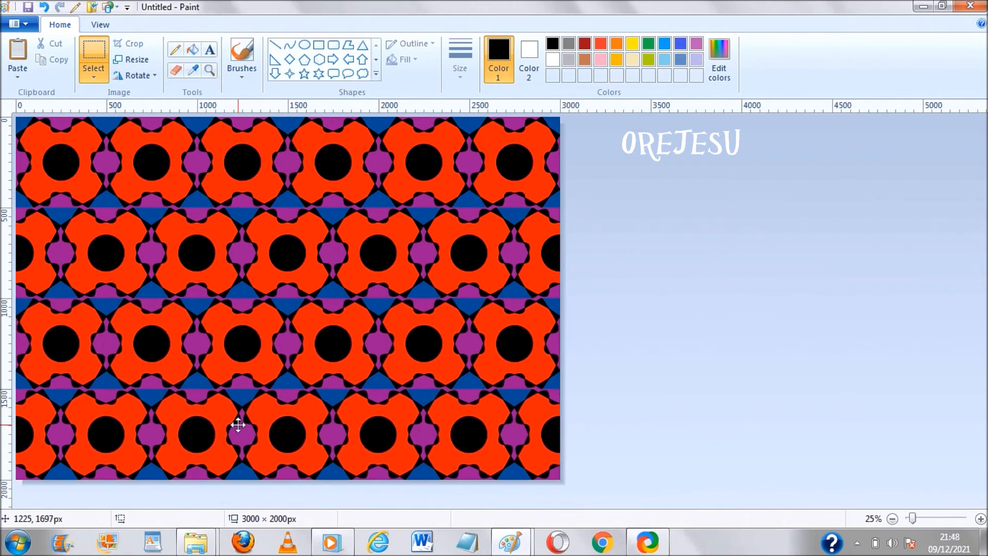
pyautogui.moveTo(238, 425); pyautogui.dragTo(239, 424)
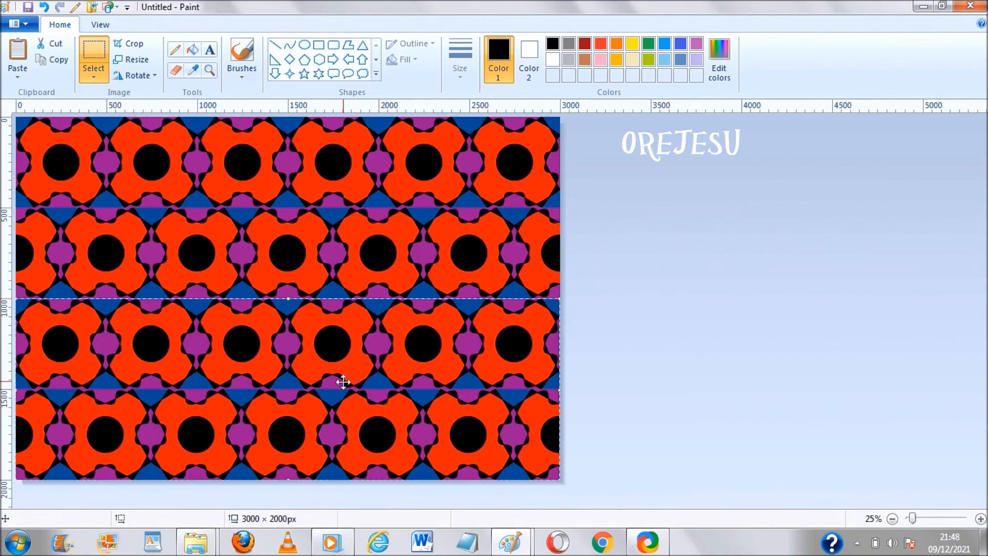
pyautogui.moveTo(343, 382); pyautogui.dragTo(344, 382)
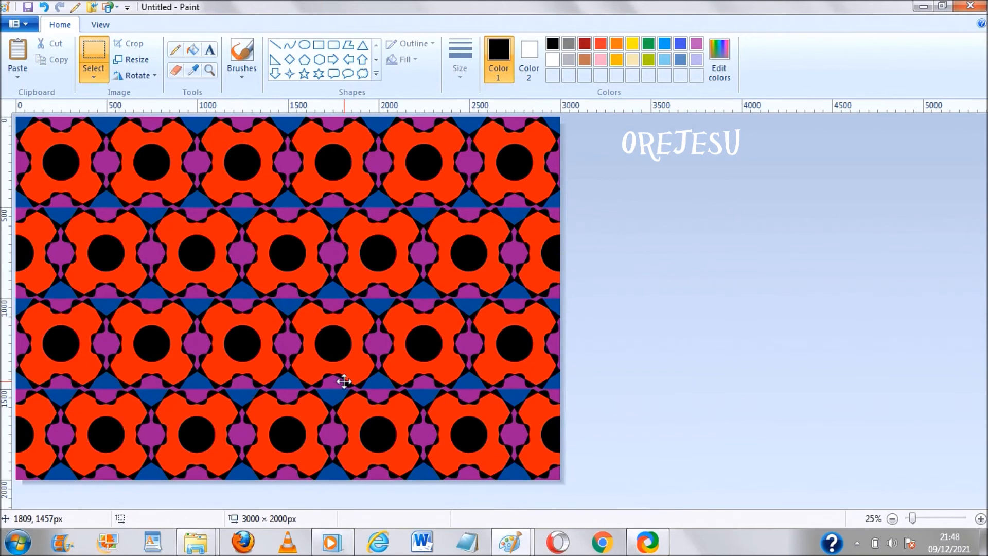
pyautogui.moveTo(344, 381); pyautogui.dragTo(344, 381)
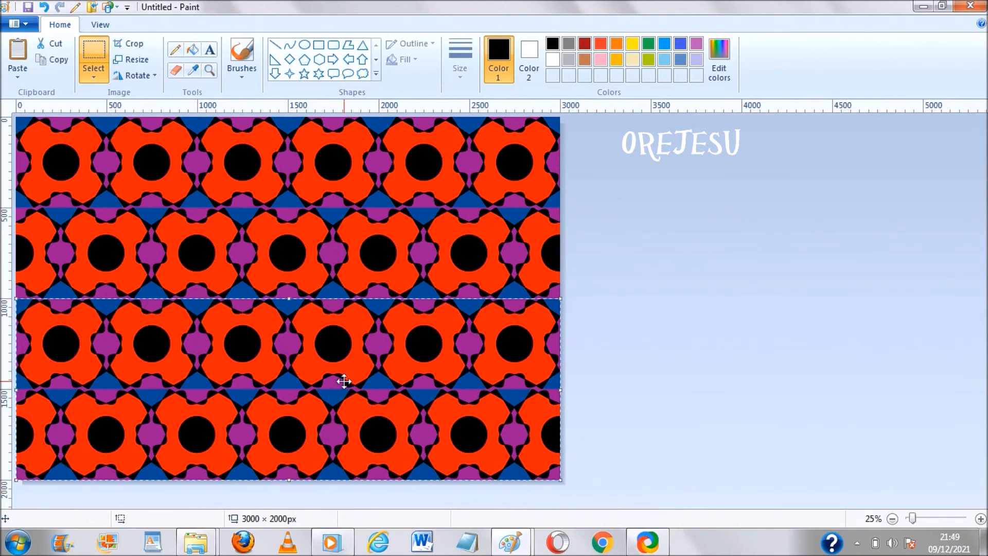
# Step: Rotate the pasted two-row block by 180° and deselect it
pyautogui.click(156, 75)
pyautogui.click(169, 127)
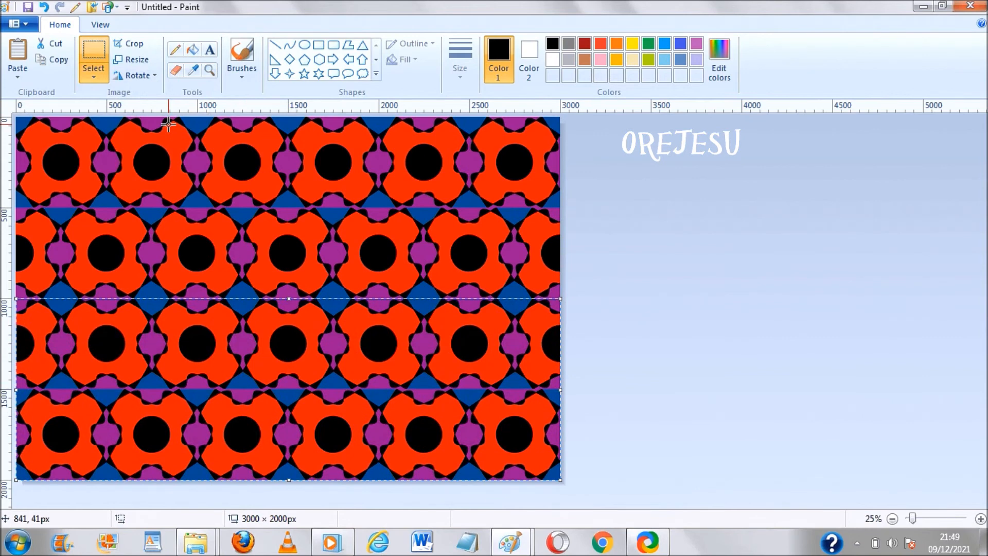
pyautogui.click(698, 254)
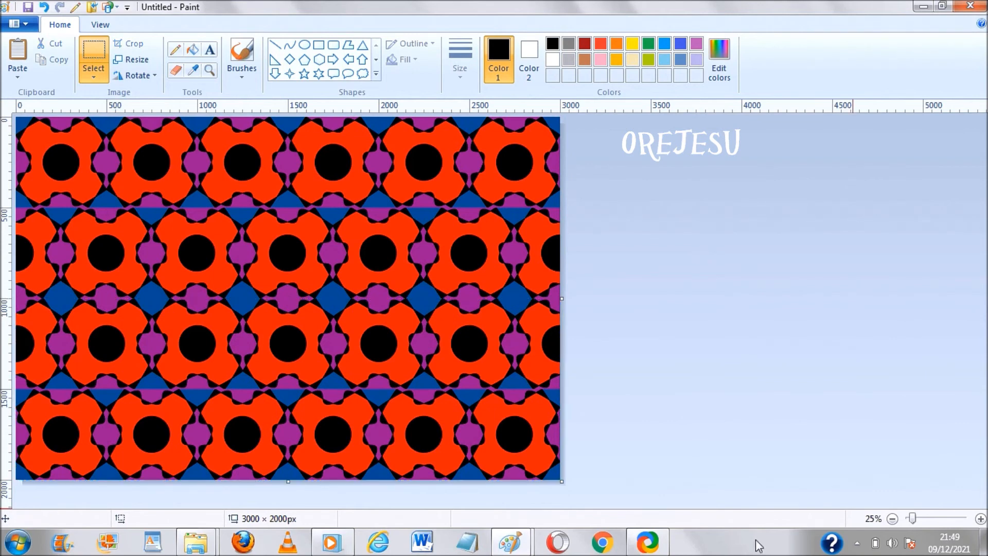
# Step: Extend the canvas to 3000 × 3000 px, paste the two-row block again and align it in the blank area below the four rows
pyautogui.click(893, 519)
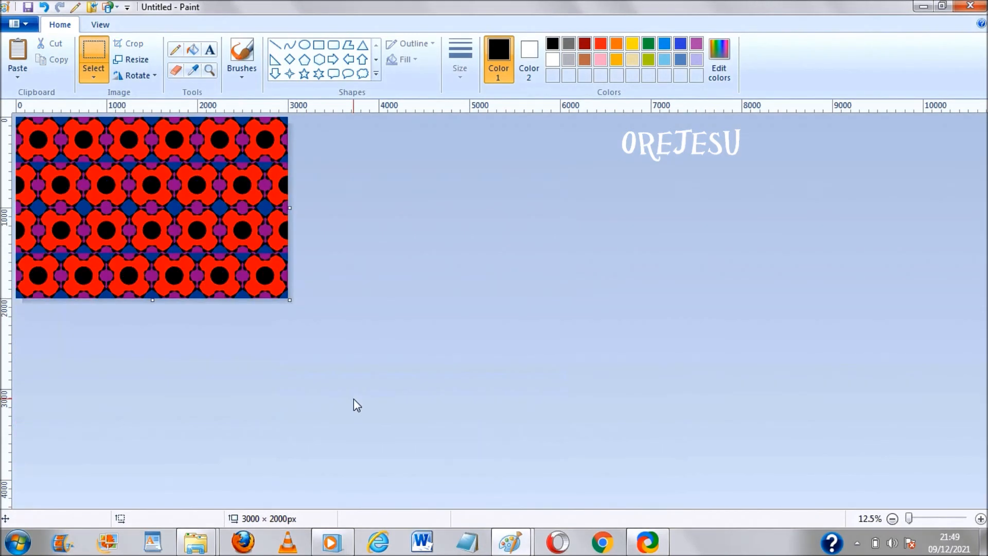
pyautogui.moveTo(152, 301); pyautogui.dragTo(163, 390)
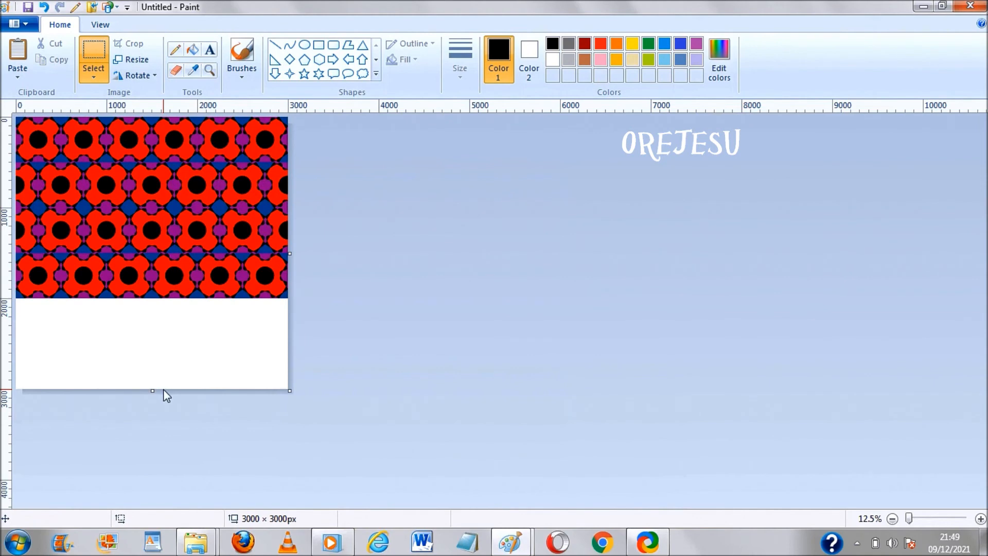
pyautogui.hotkey('ctrl', 'v')
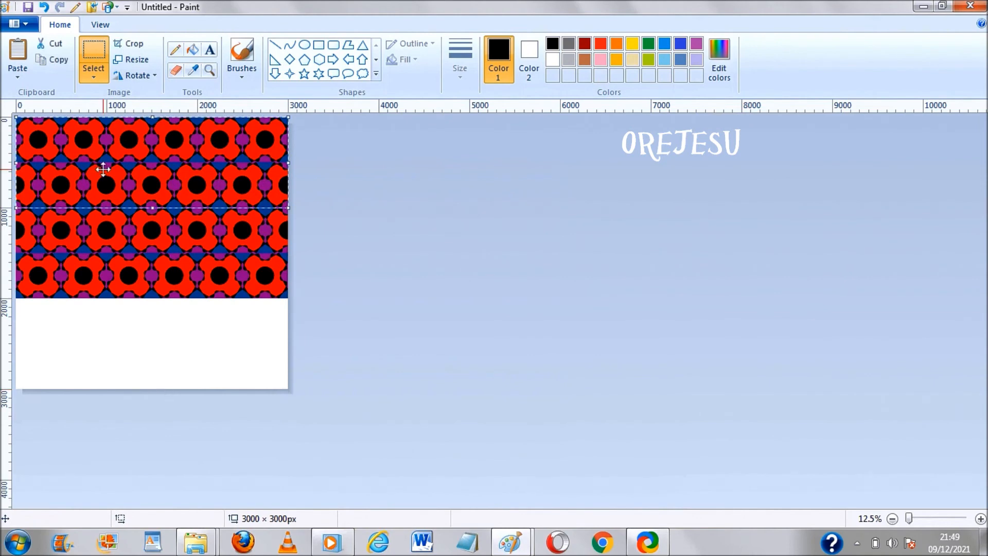
pyautogui.moveTo(103, 169); pyautogui.dragTo(108, 334)
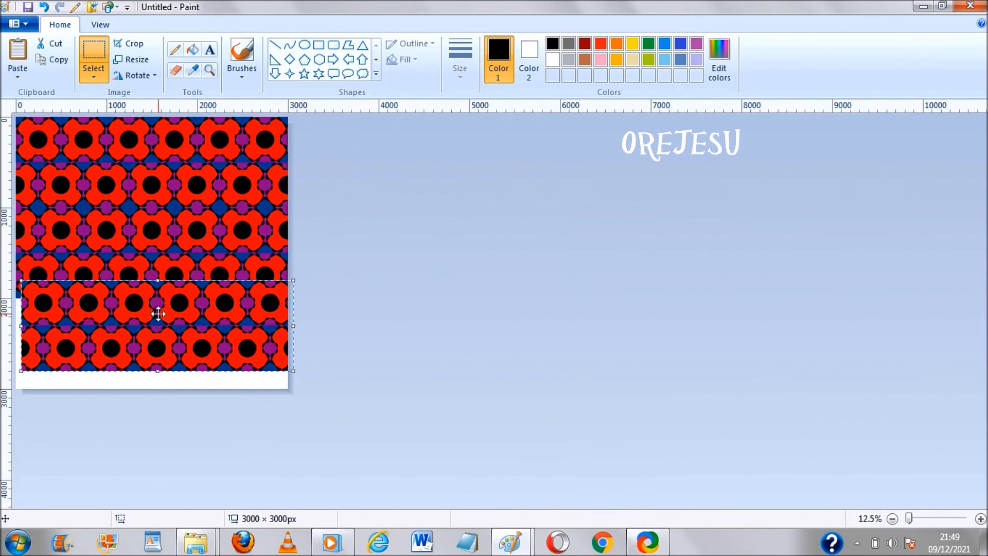
pyautogui.moveTo(159, 314); pyautogui.dragTo(152, 332)
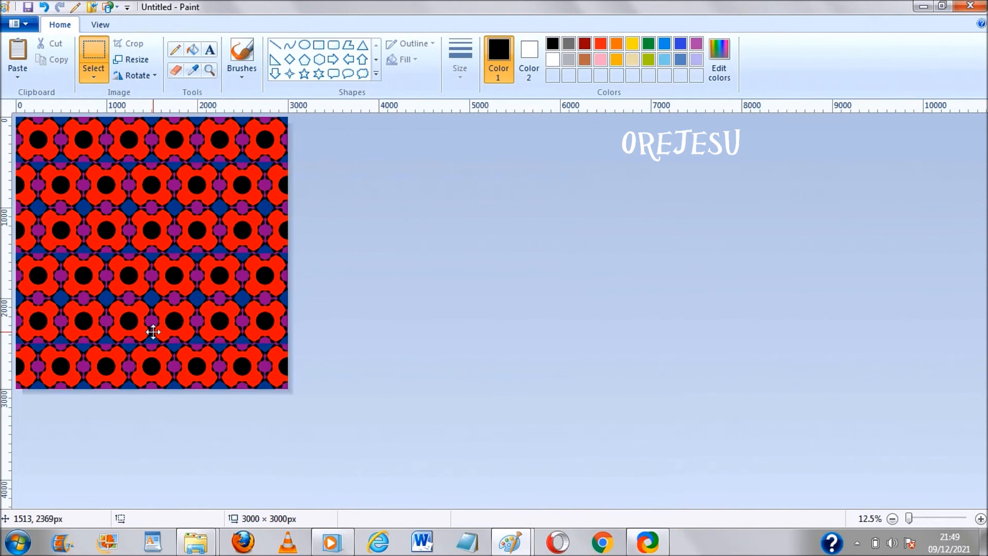
pyautogui.moveTo(154, 332); pyautogui.dragTo(153, 332)
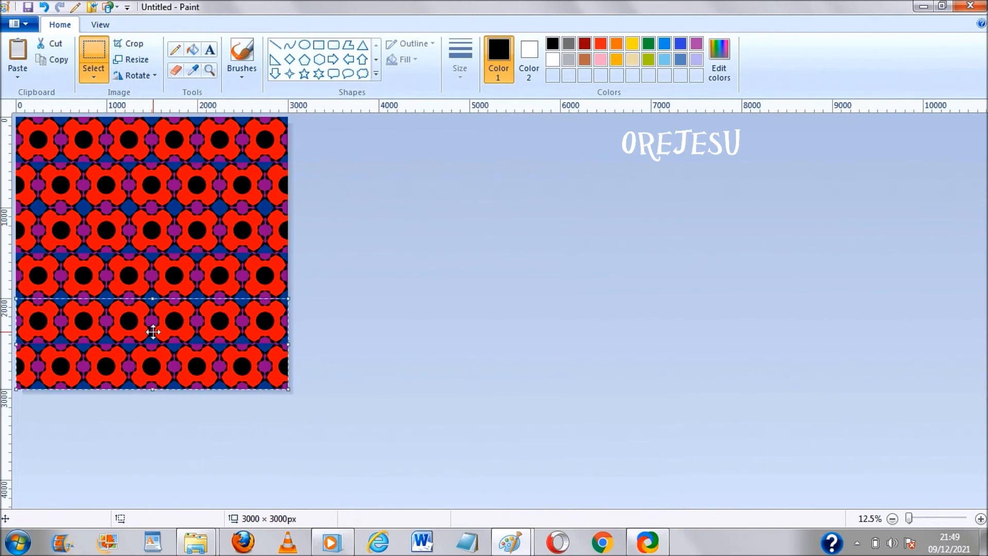
# Step: Try a 180° rotation on the bottom two-row block, turn it back by another 180° and deselect it
pyautogui.click(152, 80)
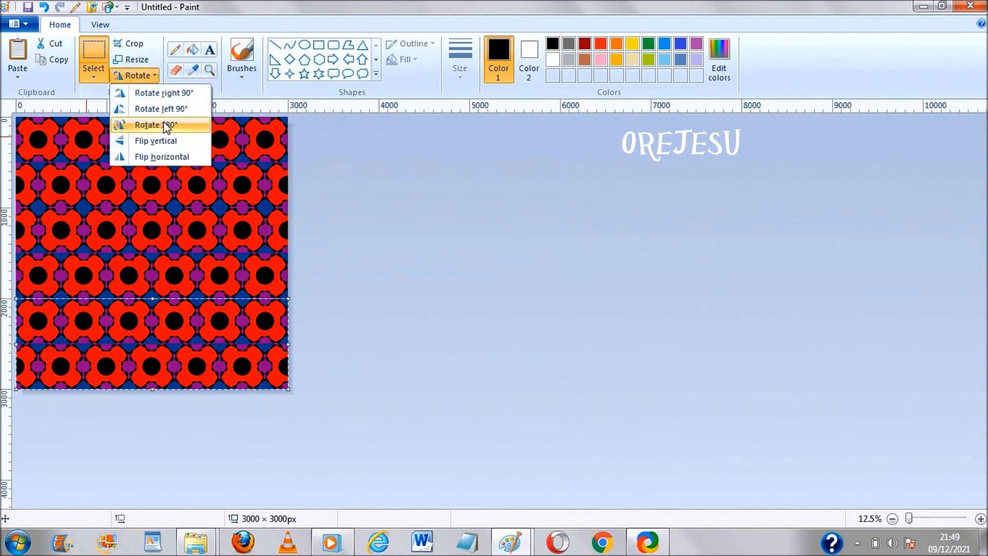
pyautogui.click(166, 126)
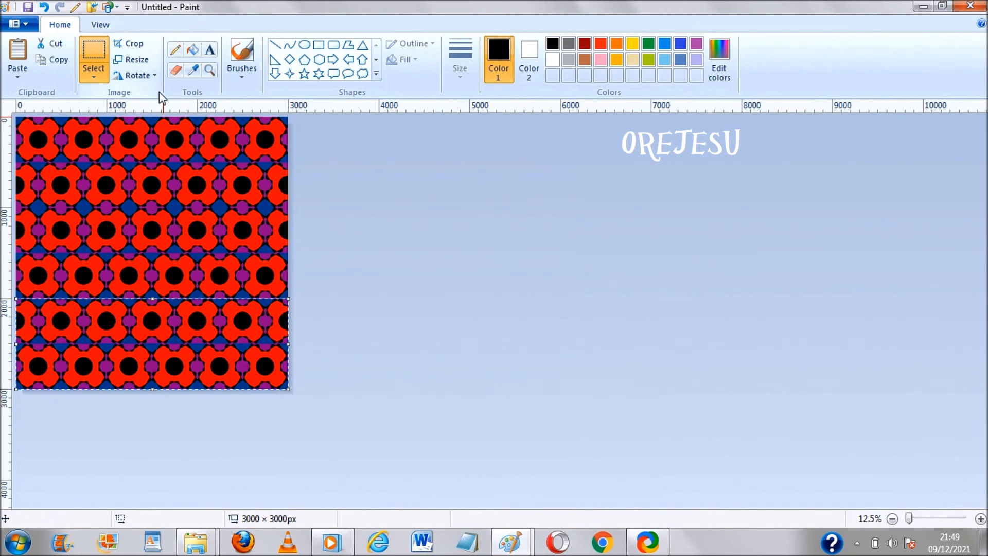
pyautogui.click(155, 76)
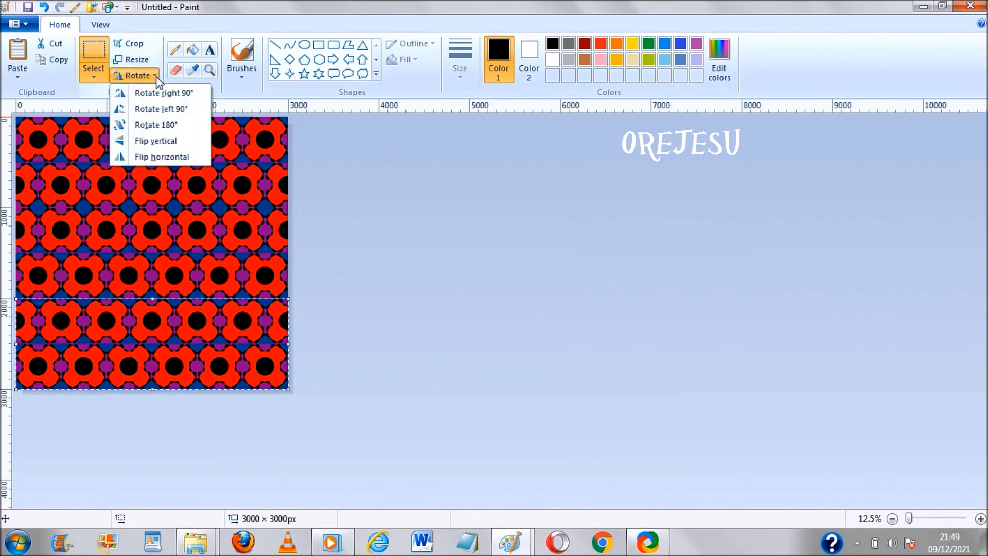
pyautogui.click(170, 127)
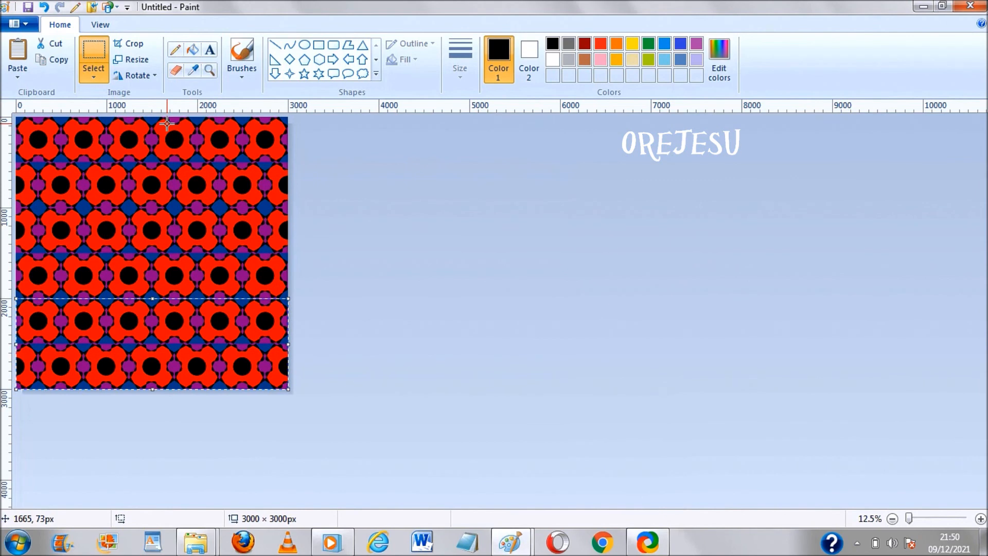
pyautogui.click(497, 355)
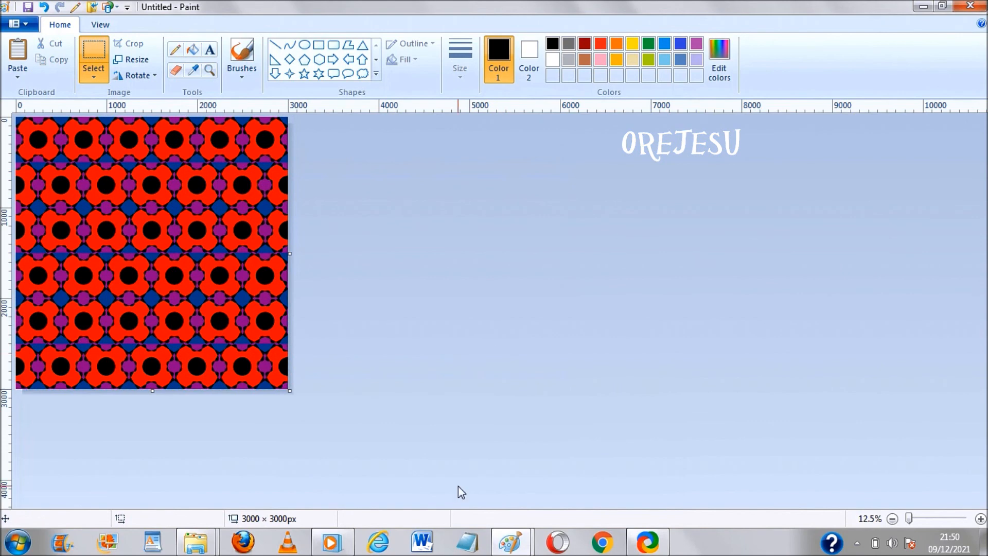
# Step: Switch to the 500 × 500 px single-tile image and save it as a PNG named happy in the 1 YOUTUBE folder
pyautogui.moveTo(511, 546)
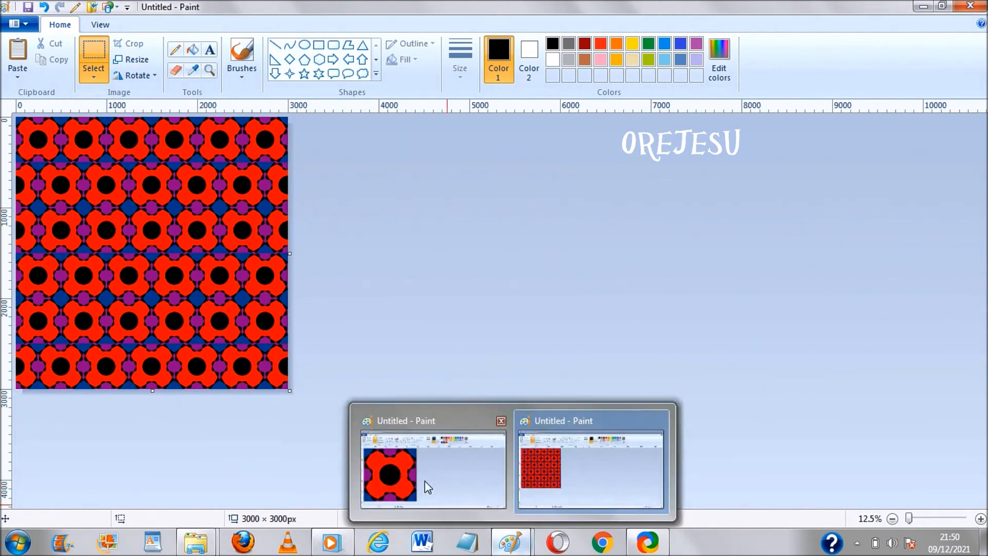
pyautogui.click(425, 481)
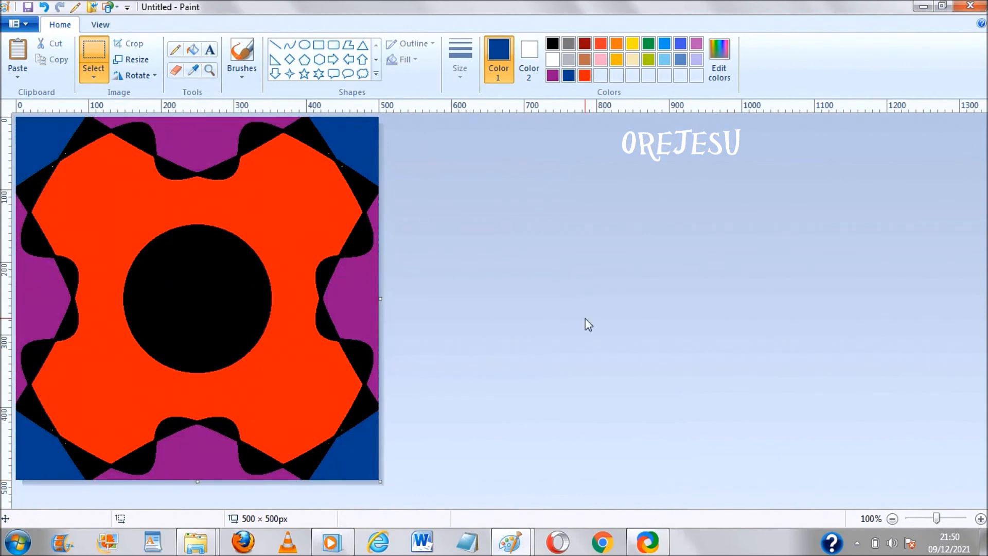
pyautogui.hotkey('ctrl', 's')
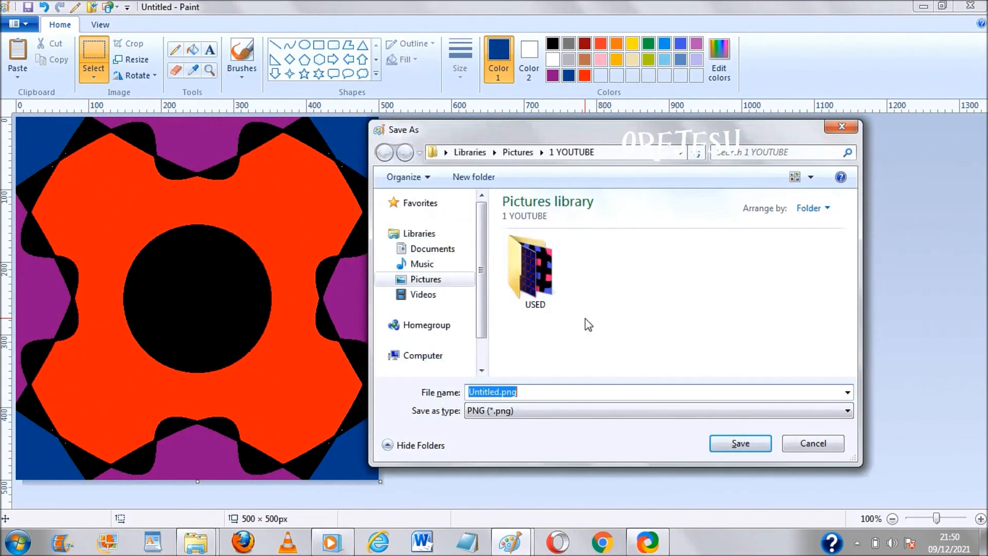
pyautogui.write('ha')
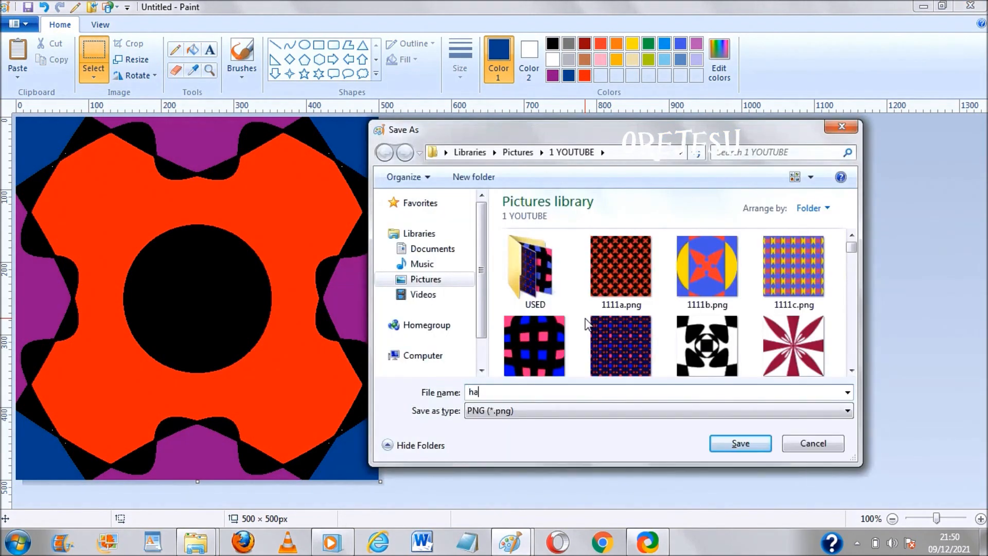
pyautogui.write('ppy')
pyautogui.click(725, 439)
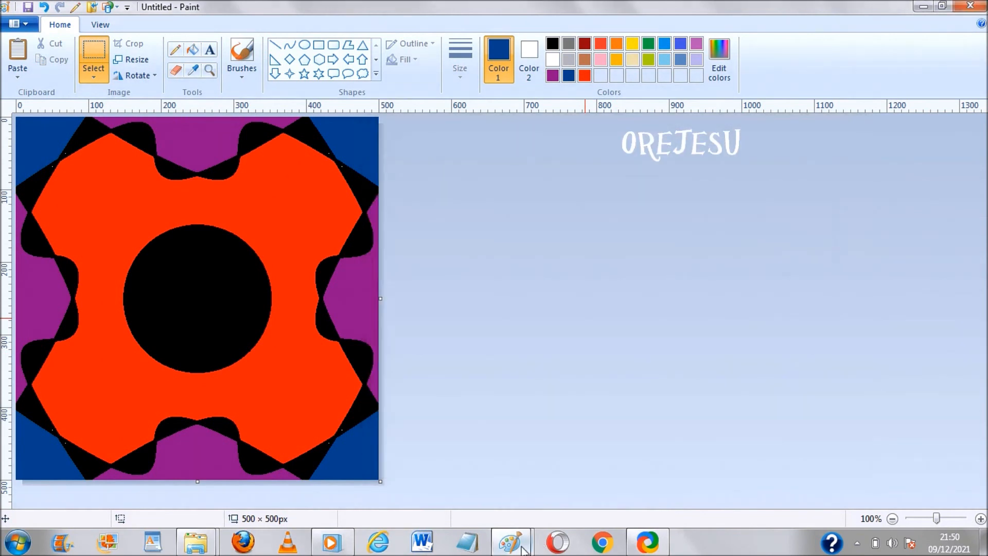
# Step: Return to the 3000 × 3000 px pattern image and save it as a PNG named happy1 in the same folder
pyautogui.moveTo(524, 550)
pyautogui.click(520, 501)
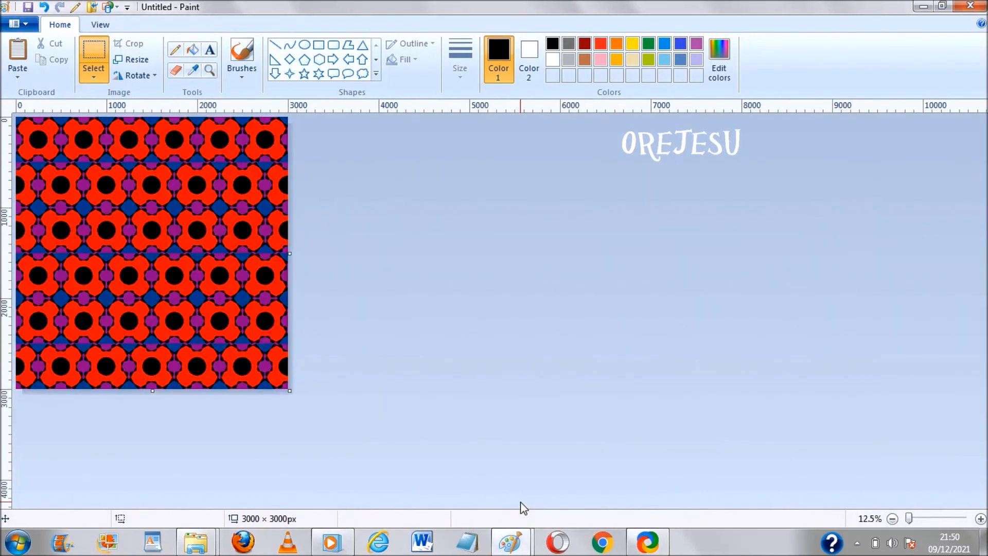
pyautogui.hotkey('ctrl', 's')
pyautogui.write('happy')
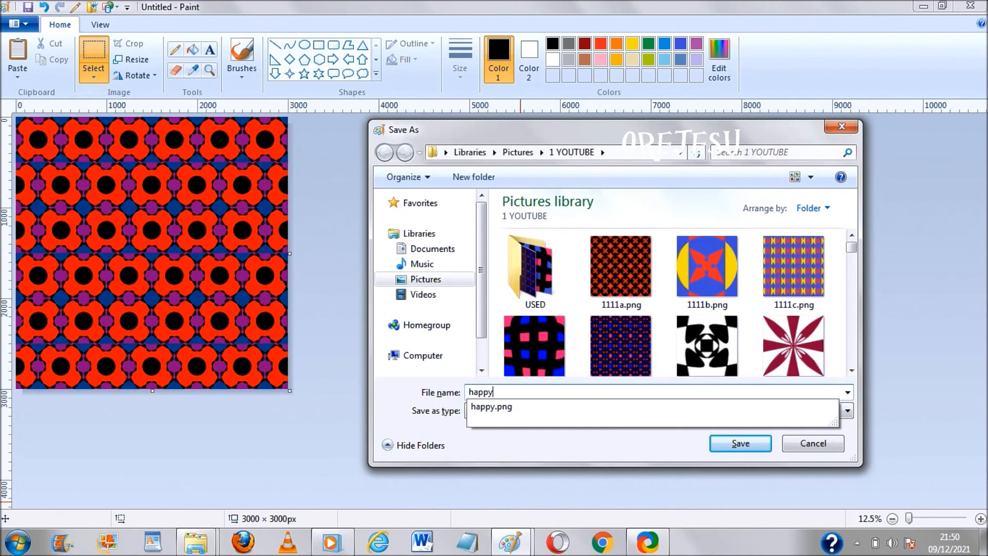
pyautogui.write('1')
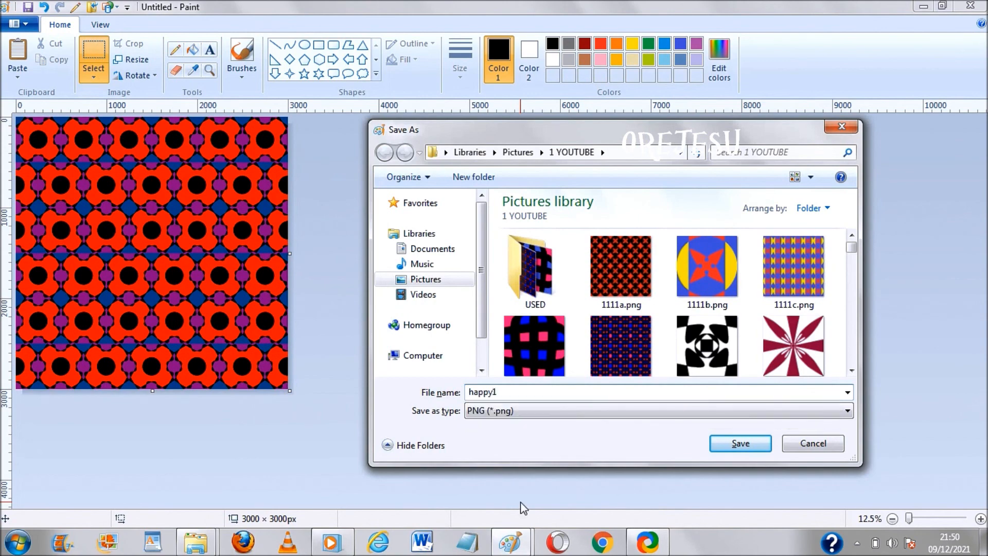
pyautogui.press('Return')
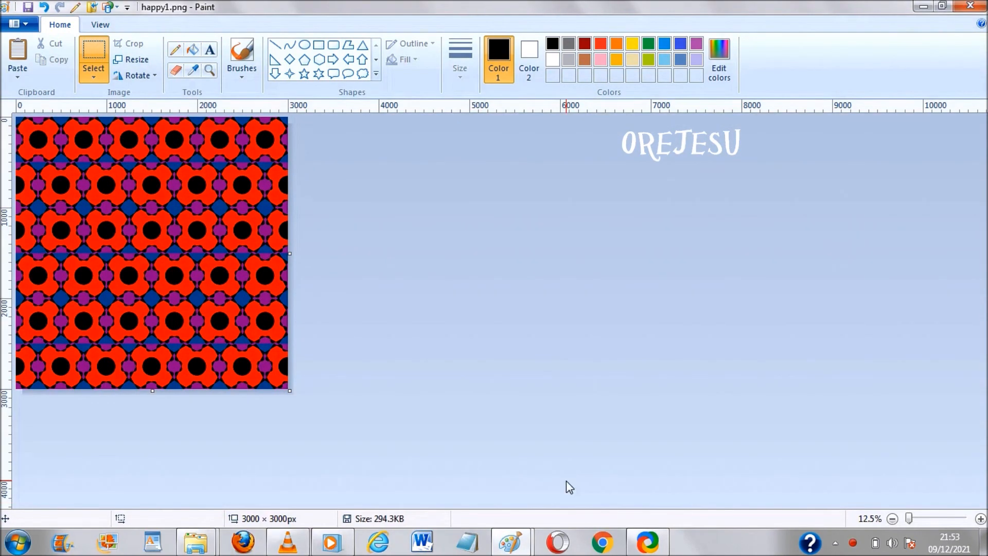